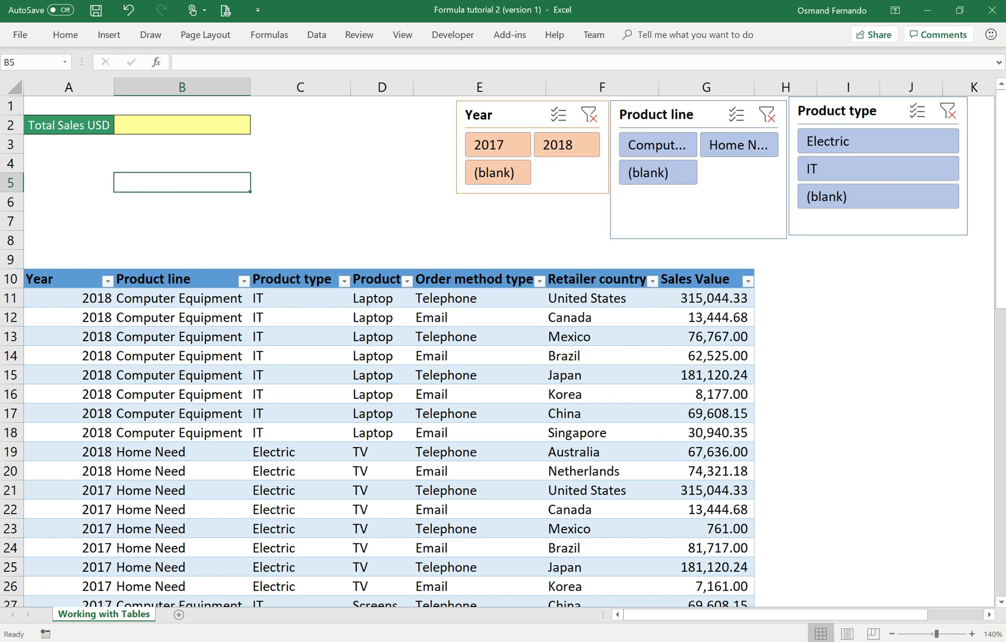
# Step: Add a "Sales Values in Local Currency" column beside Sales Value in the table and fit its width to the header
pyautogui.click(694, 276)
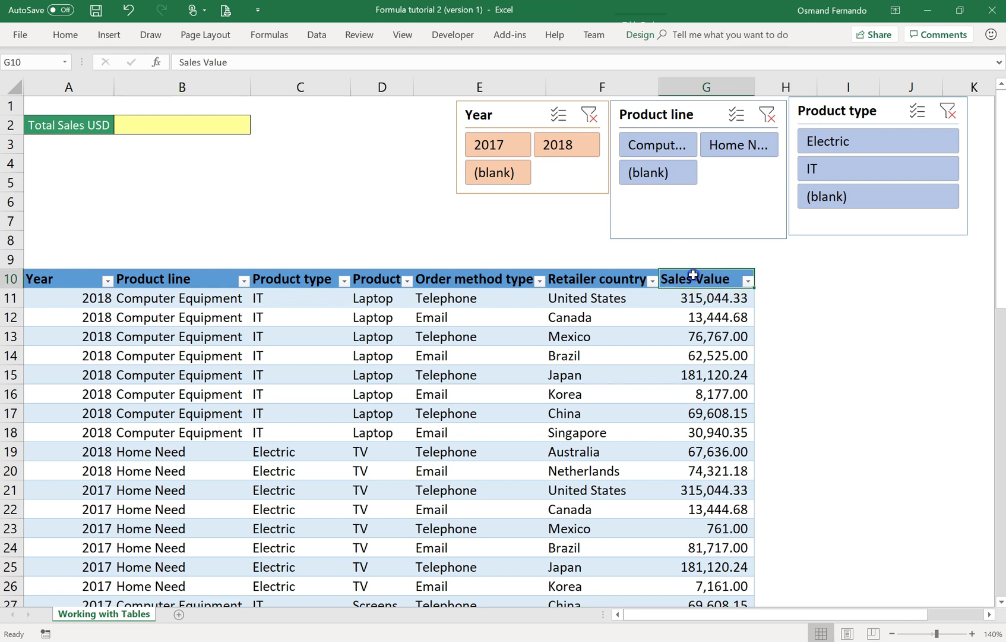
pyautogui.click(767, 280)
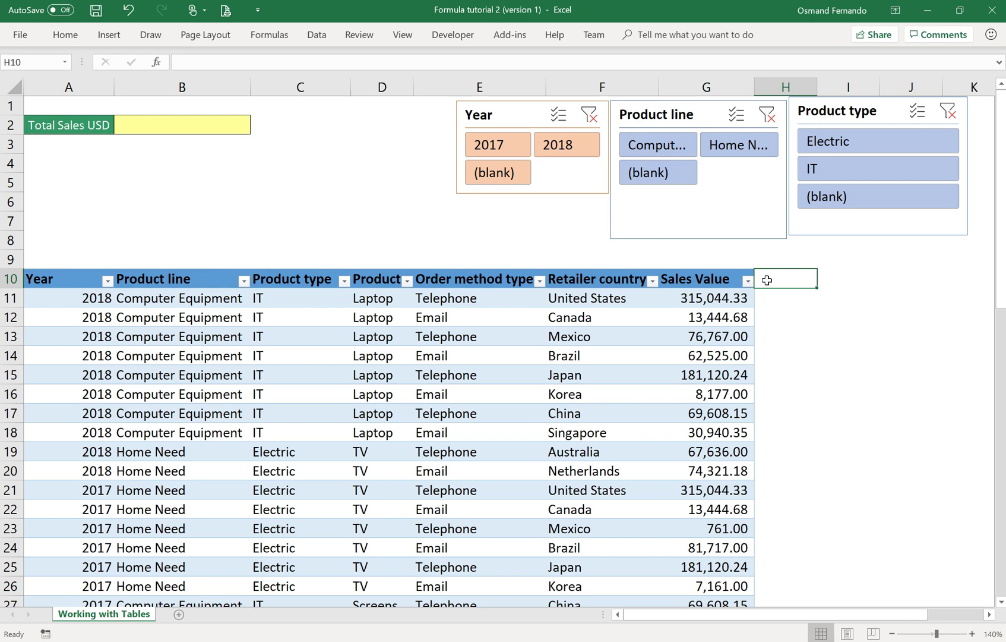
pyautogui.write('Sales B')
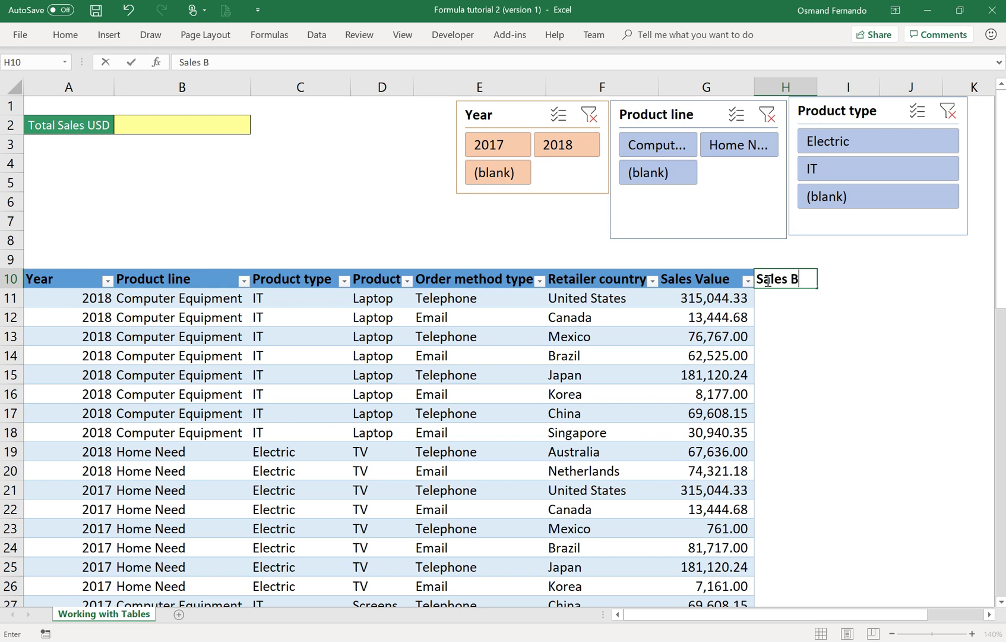
pyautogui.press('BackSpace')
pyautogui.write('Values in Local ')
pyautogui.write('Currency')
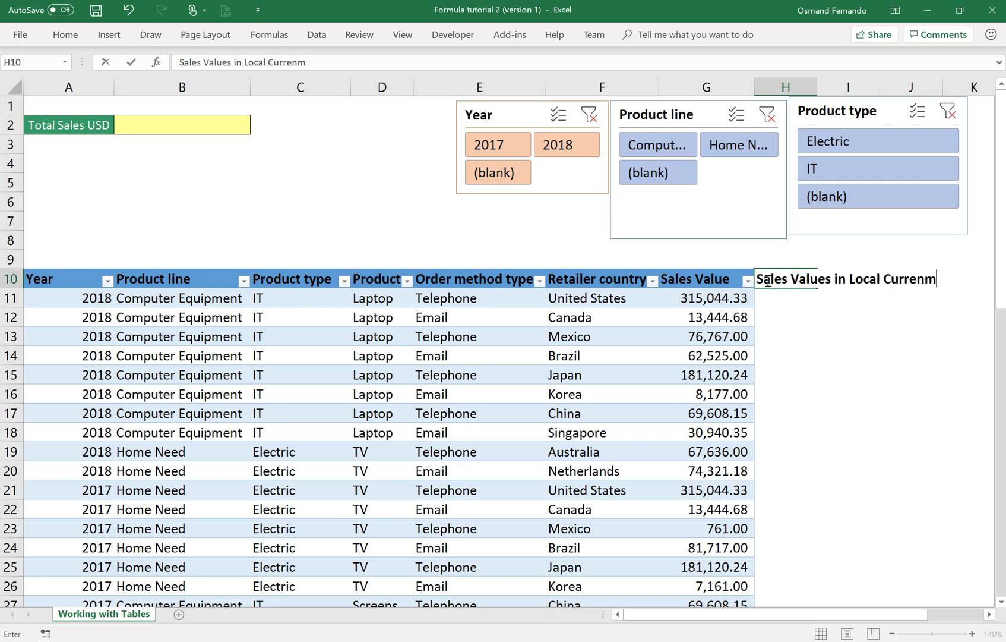
pyautogui.press('Return')
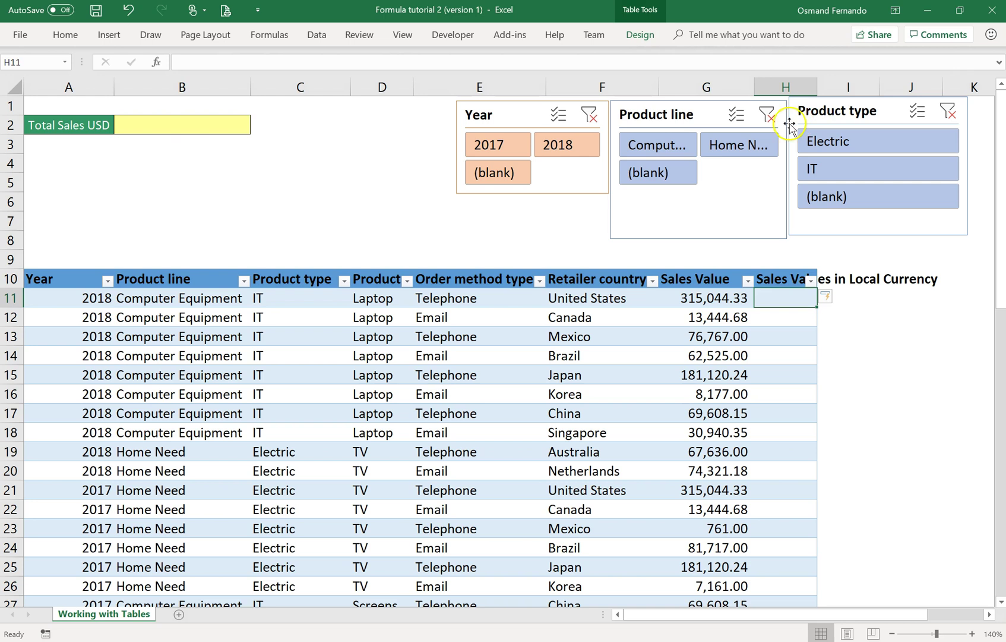
pyautogui.doubleClick(818, 85)
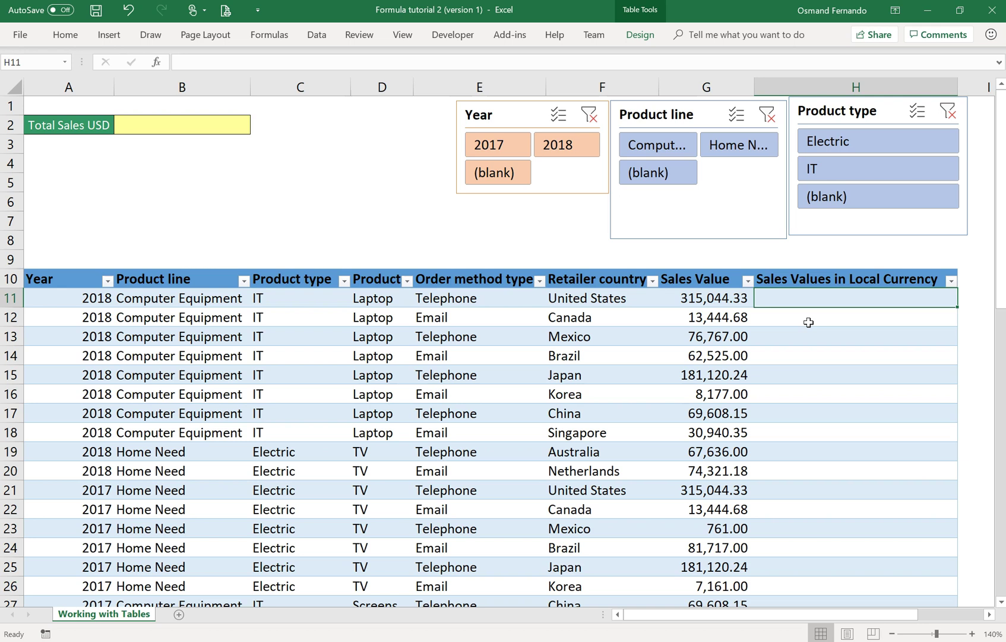
# Step: Fill the new local currency column with the formula =[@[Sales Value]]*25, entered in H11
pyautogui.write('=')
pyautogui.press('Left')
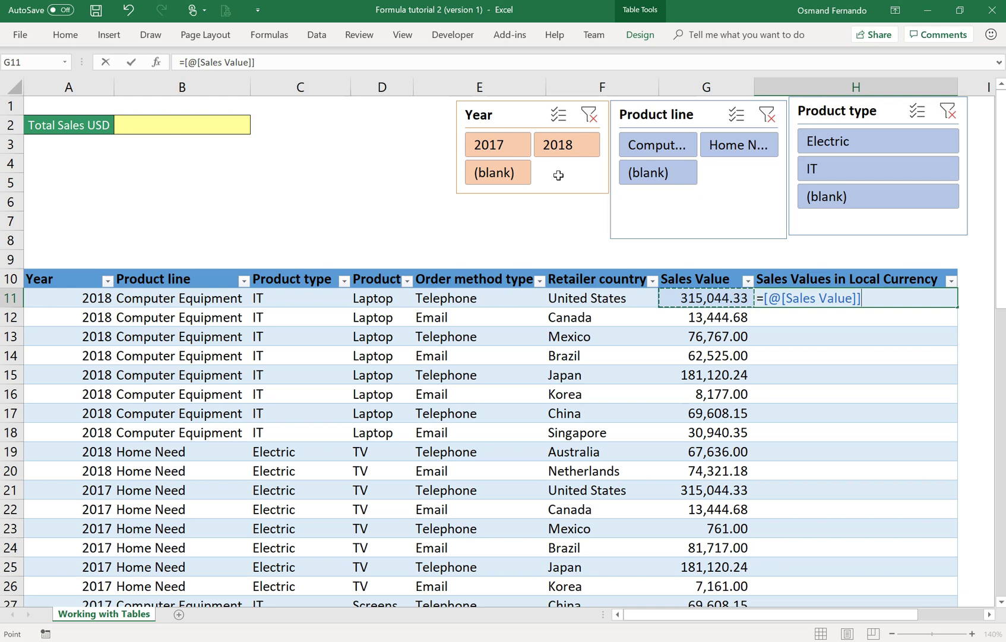
pyautogui.write('*25')
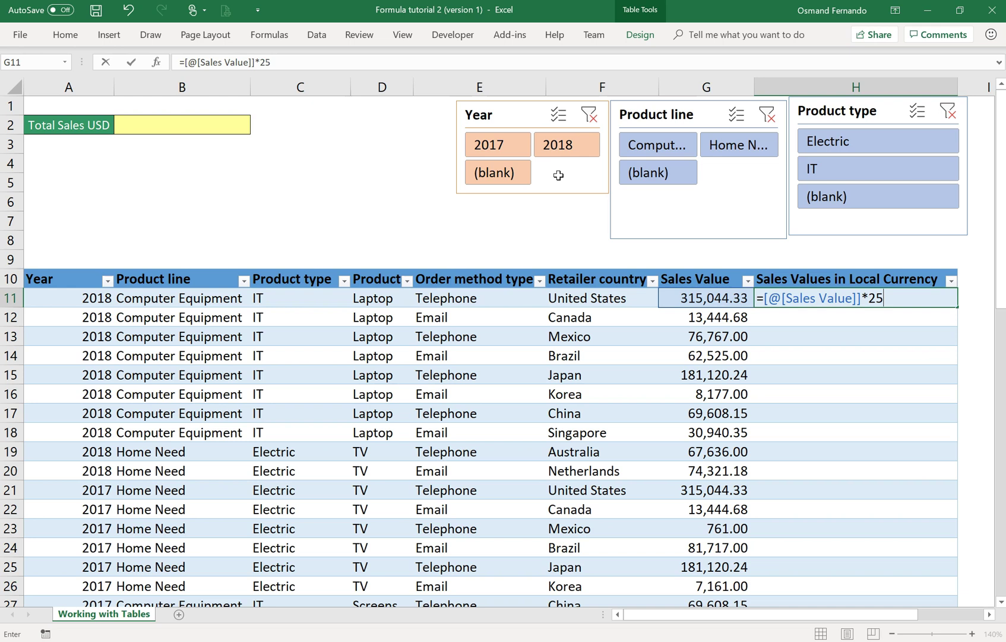
pyautogui.press('Return')
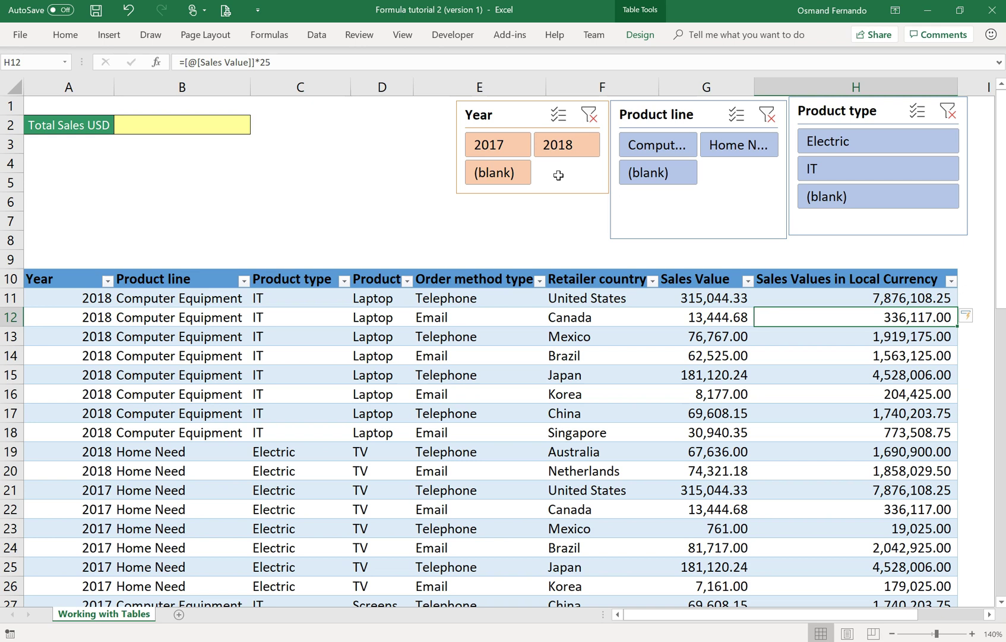
pyautogui.press('Up')
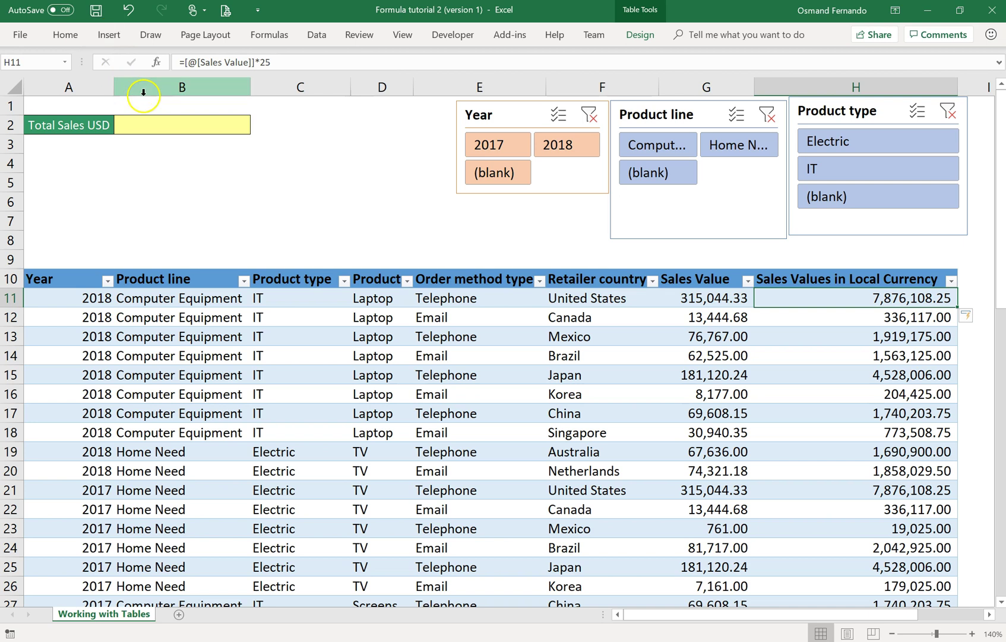
# Step: Begin a SUM formula in cell B2 for Total Sales USD
pyautogui.click(151, 129)
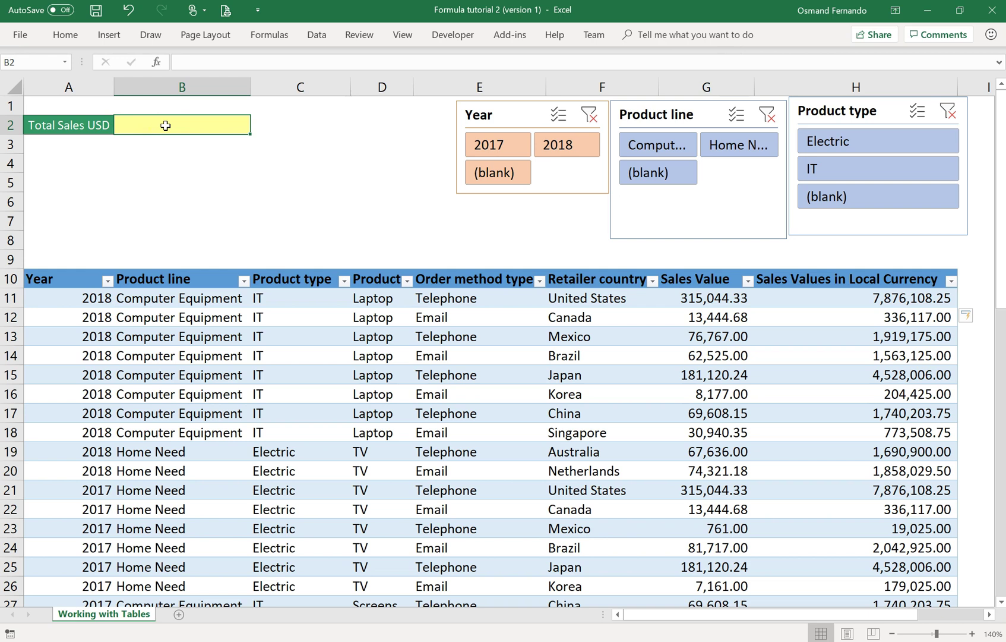
pyautogui.write('=')
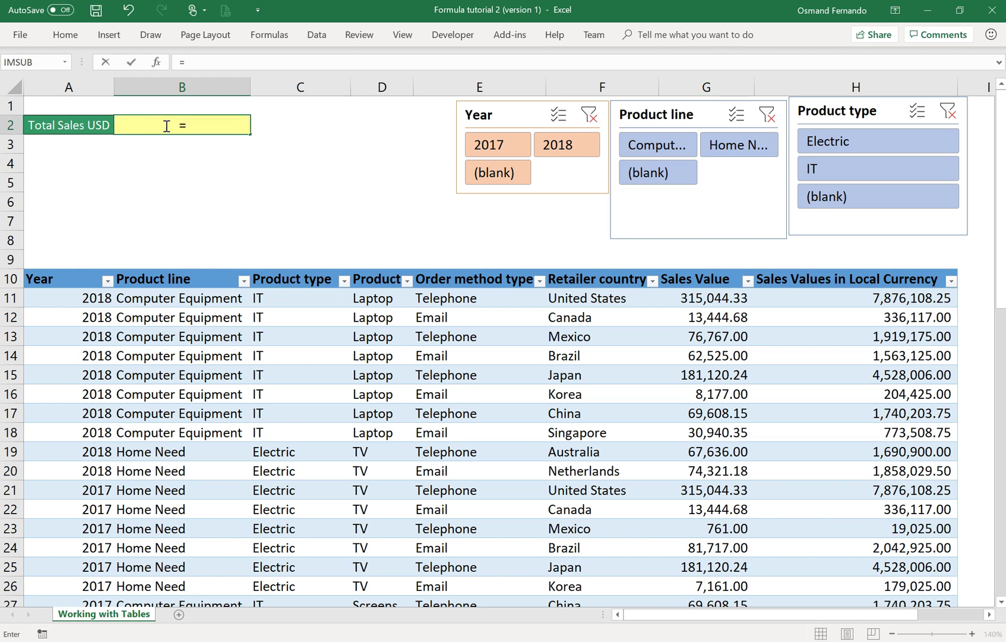
pyautogui.write('Sum')
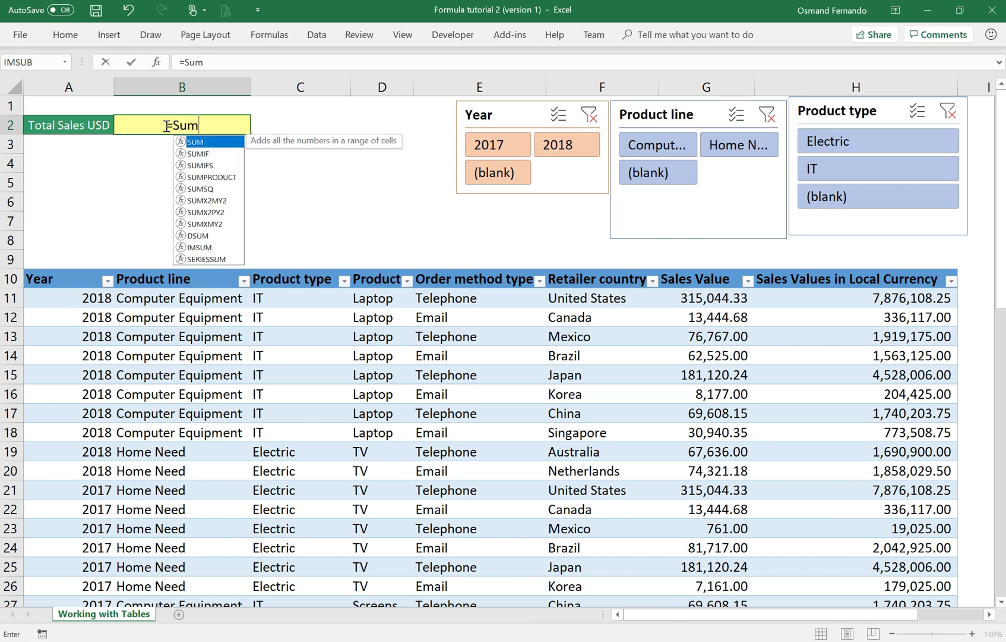
pyautogui.write('(')
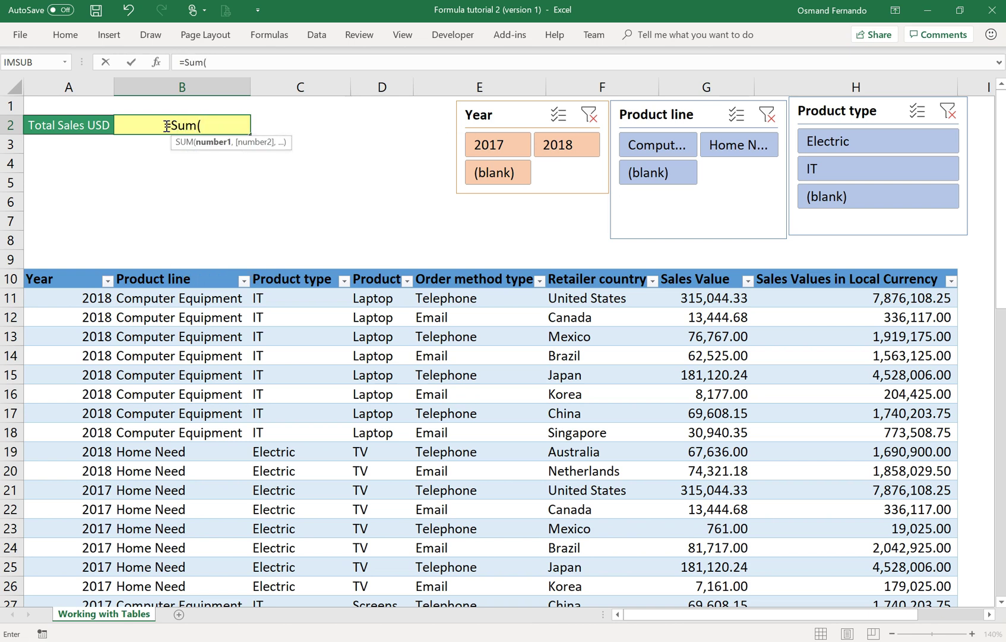
pyautogui.moveTo(689, 298); pyautogui.dragTo(692, 445)
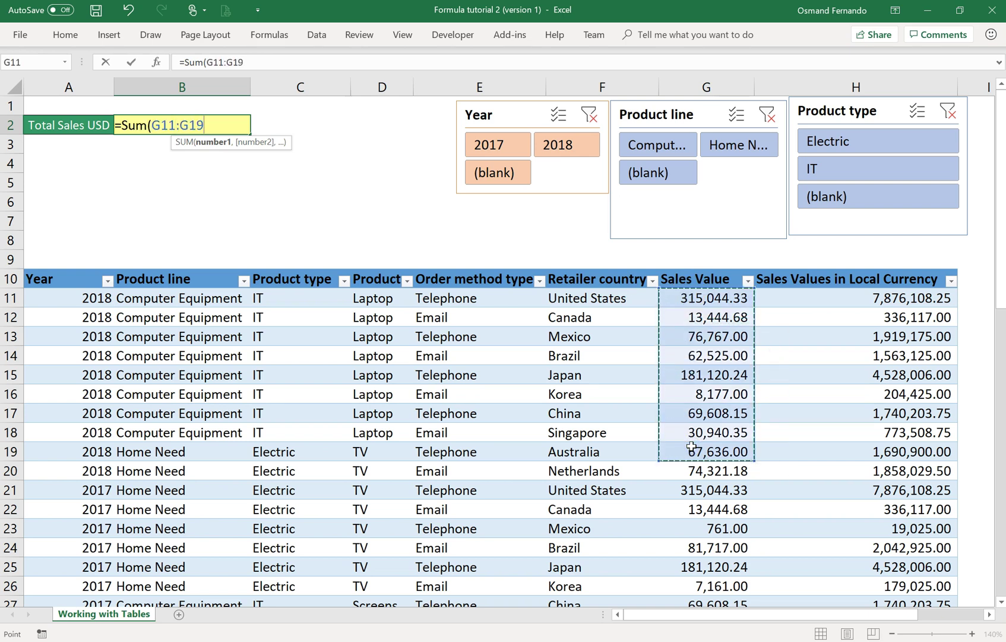
pyautogui.press('BackSpace')
pyautogui.press('BackSpace')
pyautogui.press('BackSpace')
pyautogui.press('BackSpace')
pyautogui.press('BackSpace')
pyautogui.press('BackSpace')
pyautogui.press('BackSpace')
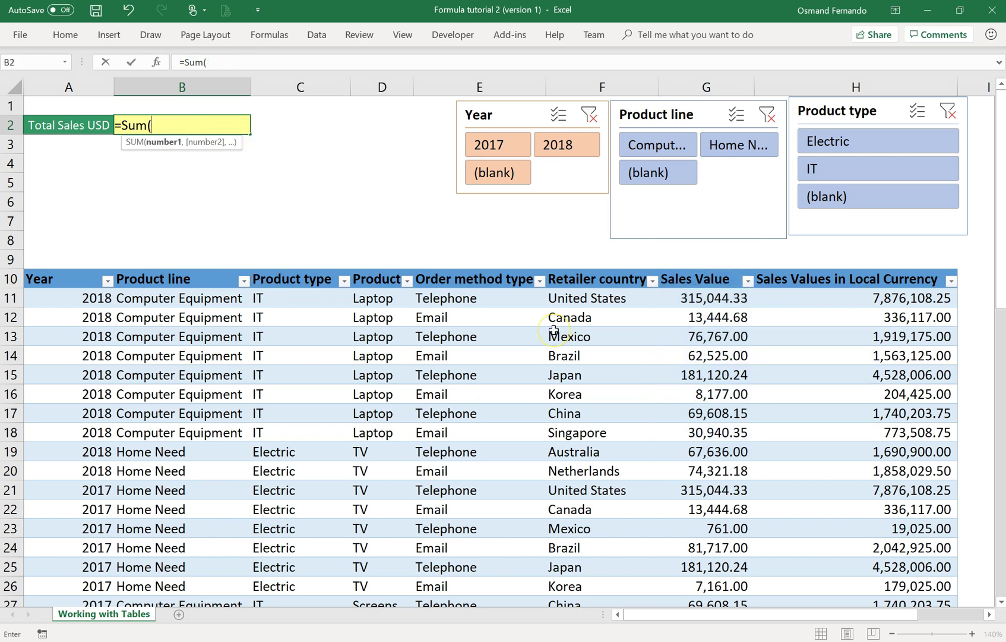
# Step: Complete the SUM formula in B2 with the structured reference Sales_Report[Sales Value]
pyautogui.write('sal')
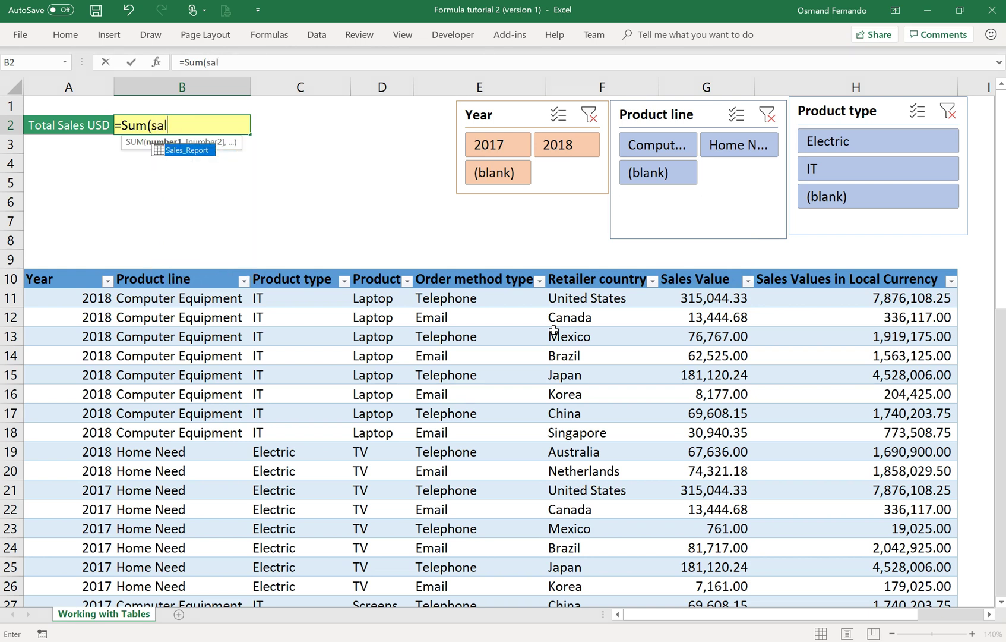
pyautogui.press('BackSpace')
pyautogui.write('l')
pyautogui.doubleClick(182, 151)
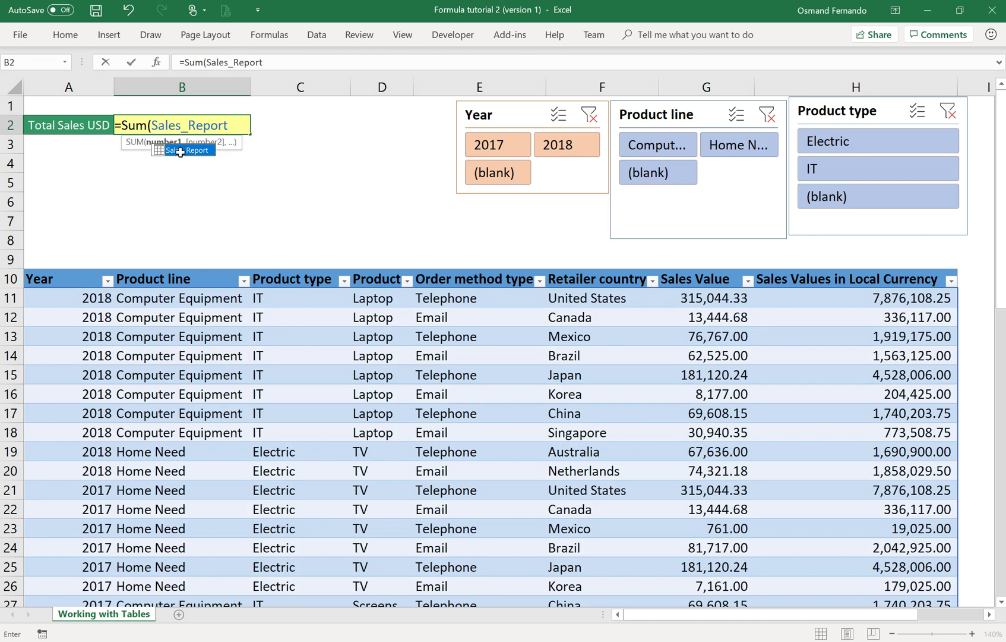
pyautogui.write('[')
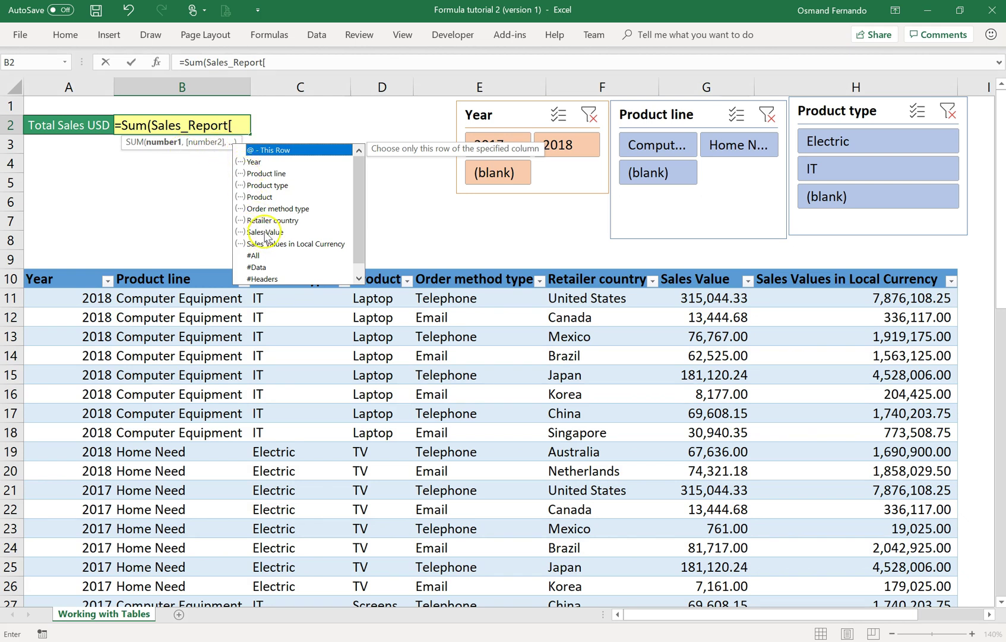
pyautogui.doubleClick(249, 232)
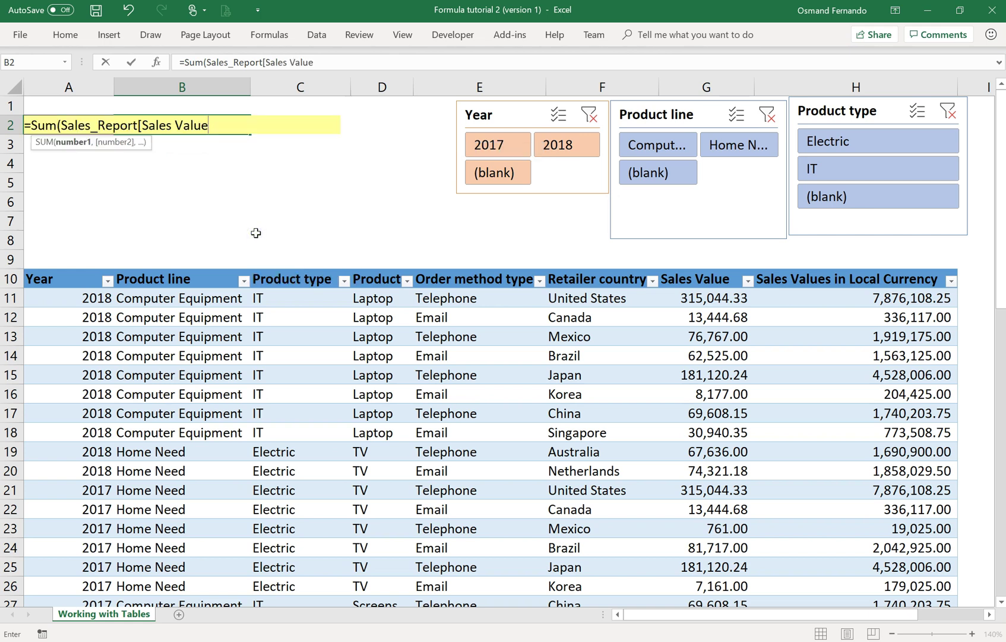
pyautogui.write(']')
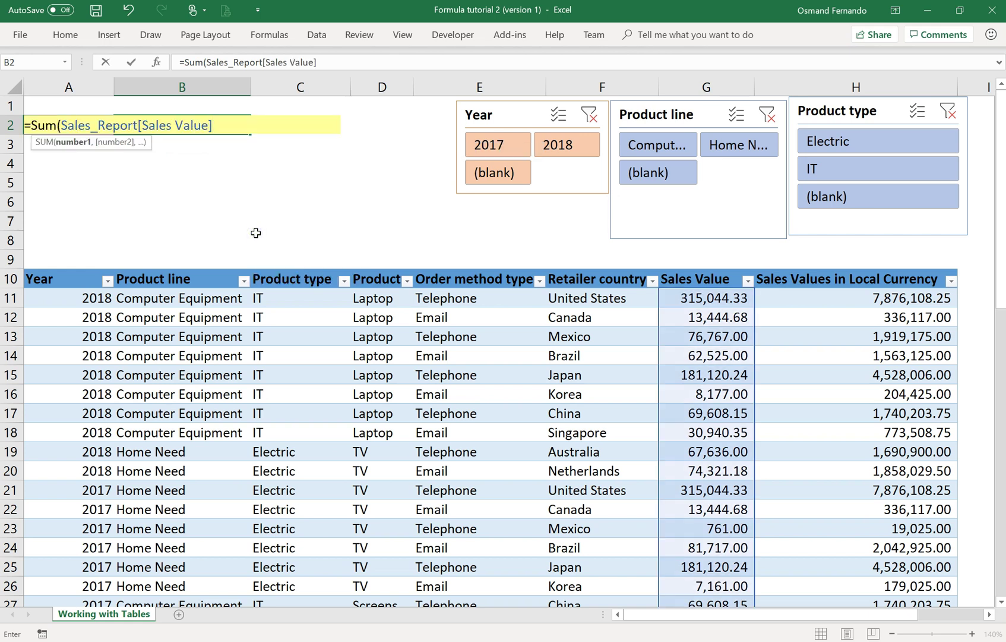
pyautogui.write(')')
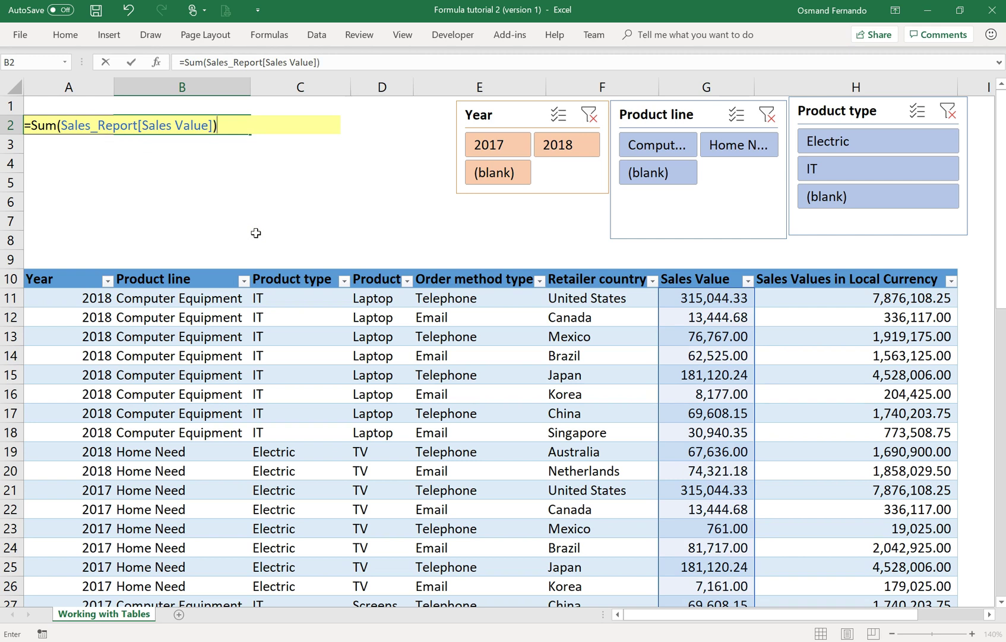
pyautogui.press('Return')
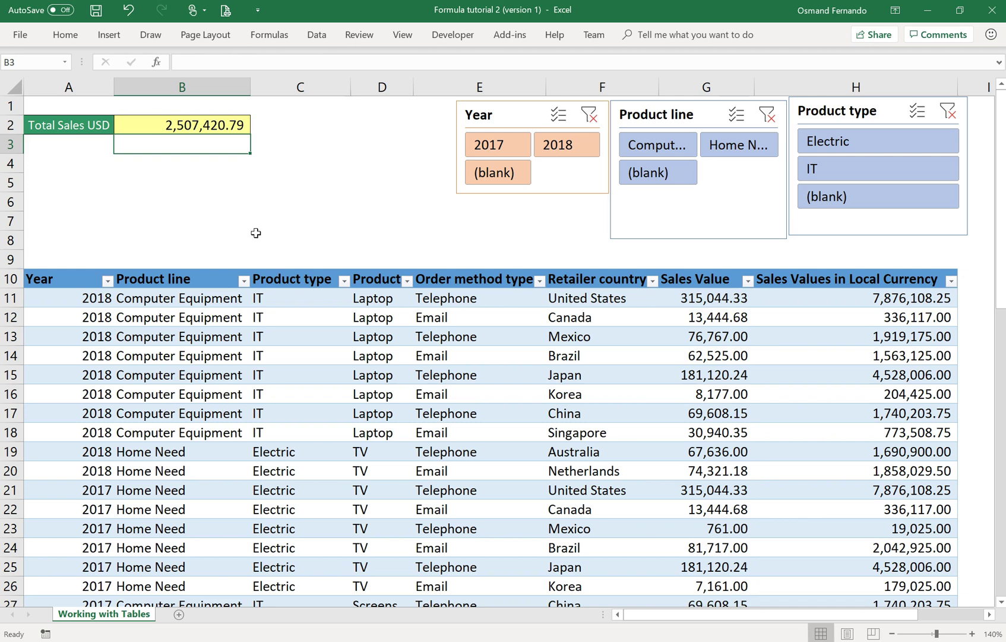
# Step: Compare the Sales Value total in the table's total row with the Total Sales USD cell and its formula
pyautogui.scroll(-4, 434, 323)
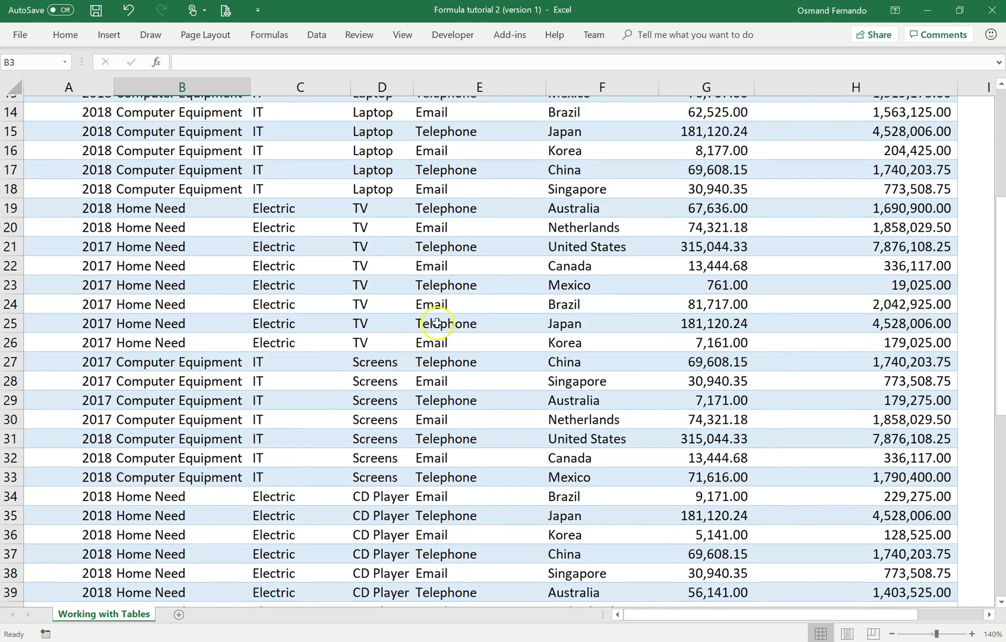
pyautogui.scroll(-9, 437, 323)
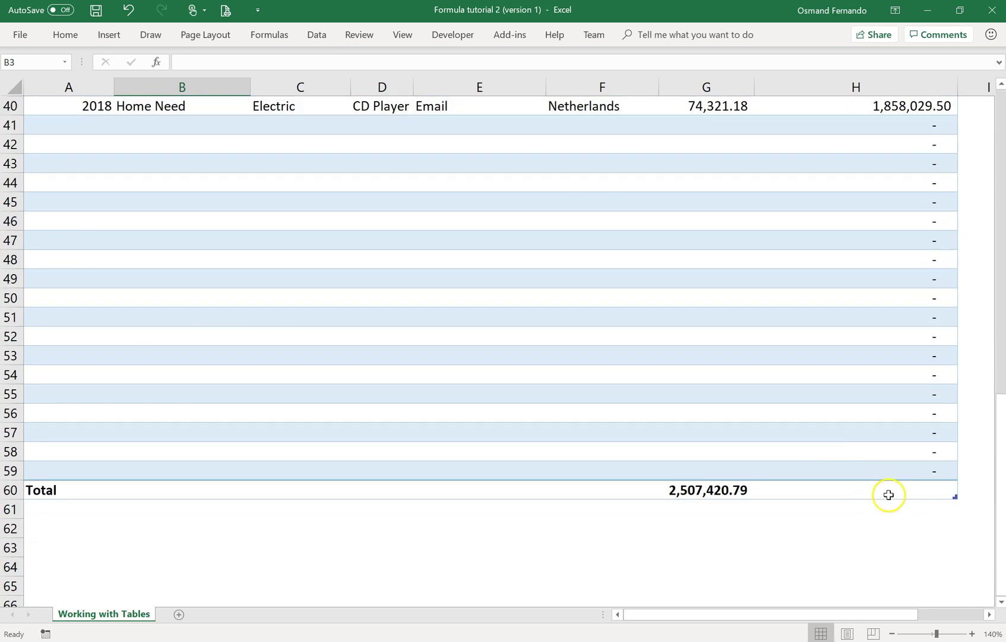
pyautogui.click(720, 489)
pyautogui.scroll(13, 635, 411)
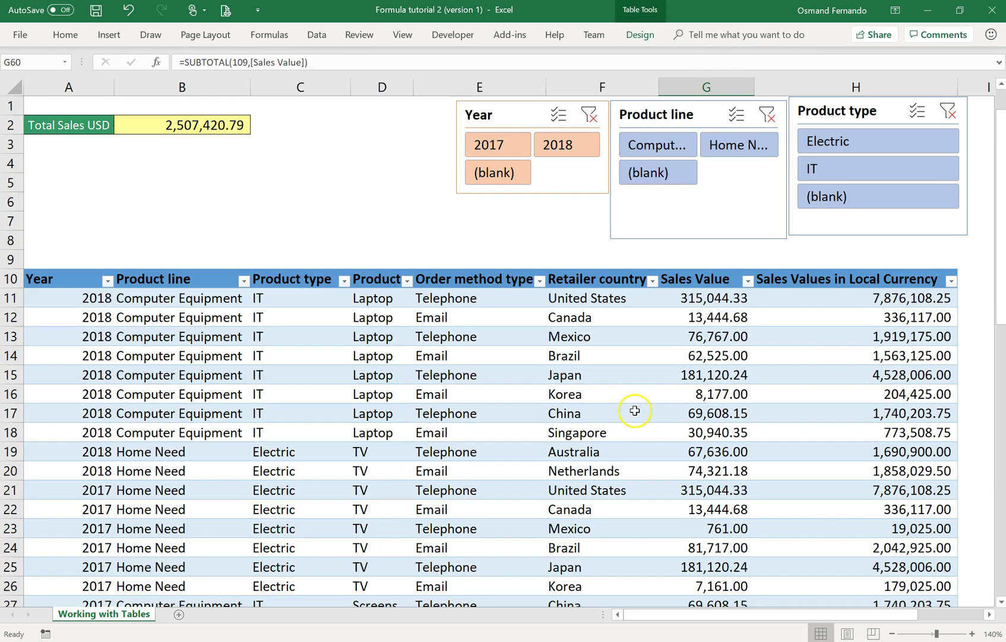
pyautogui.click(194, 126)
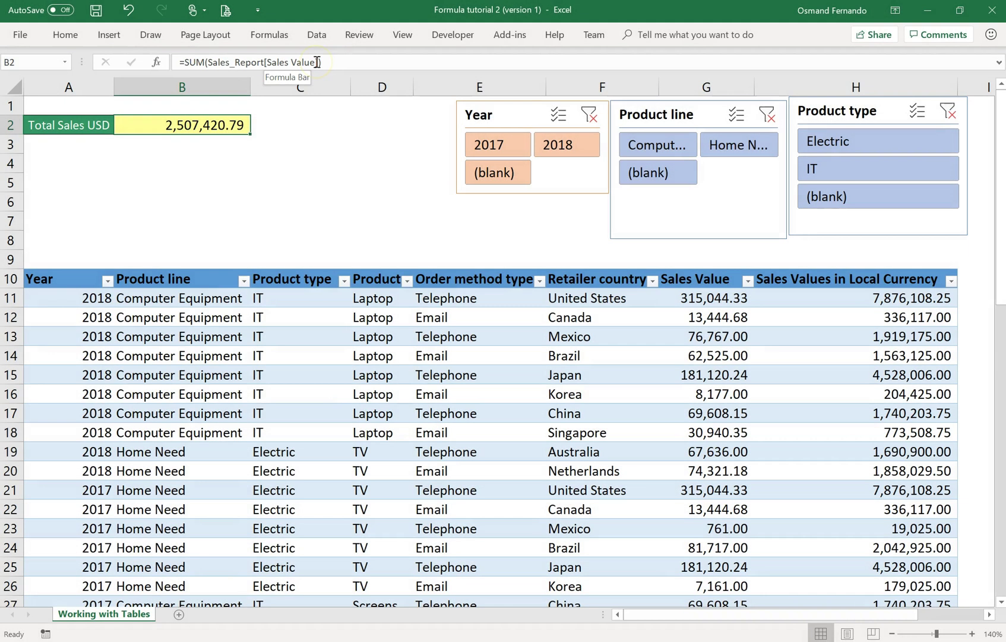
# Step: Filter the table to the year 2017 and check the Total Sales USD cell B2 against the filtered total
pyautogui.click(188, 181)
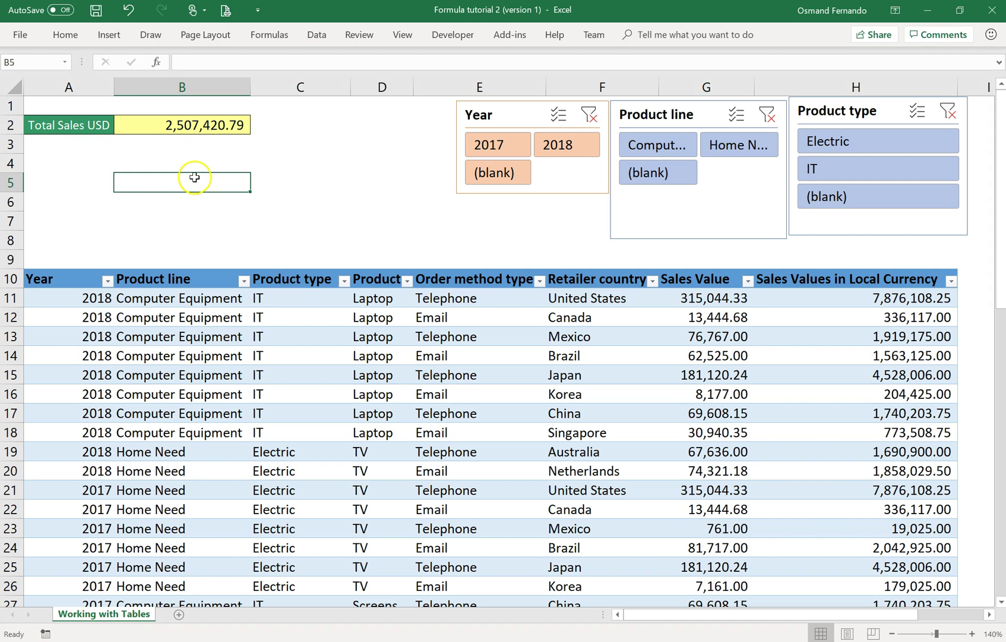
pyautogui.click(514, 148)
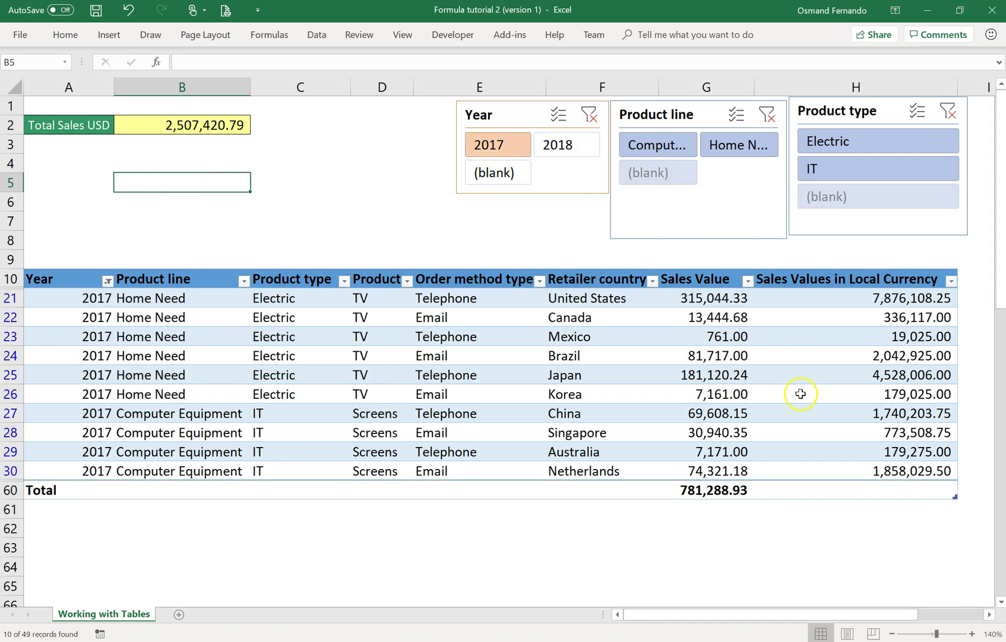
pyautogui.click(195, 127)
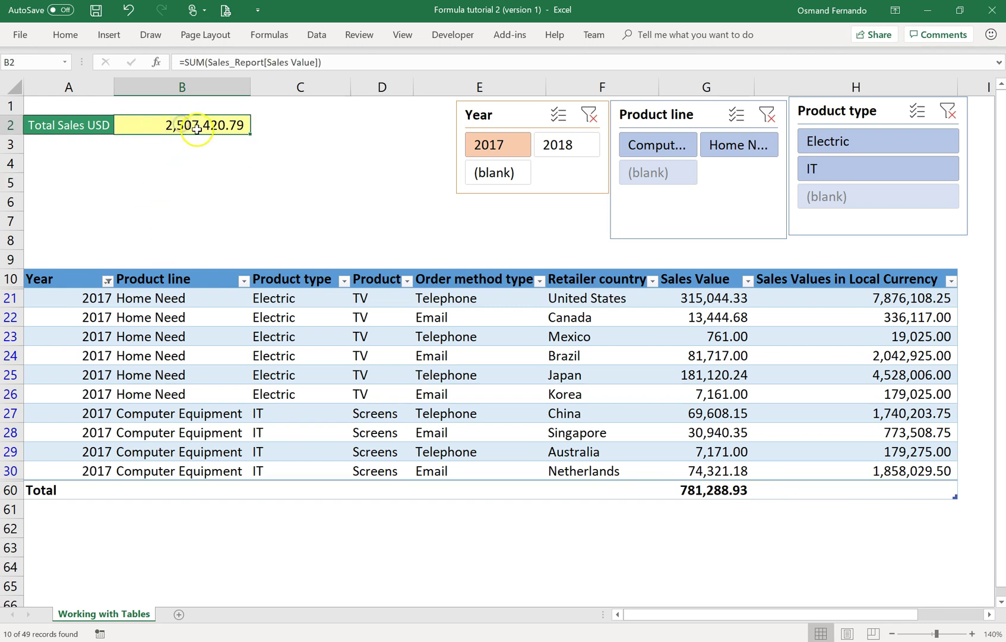
# Step: Begin an AGGREGATE formula in cell B4 with function number 9 - SUM
pyautogui.click(187, 165)
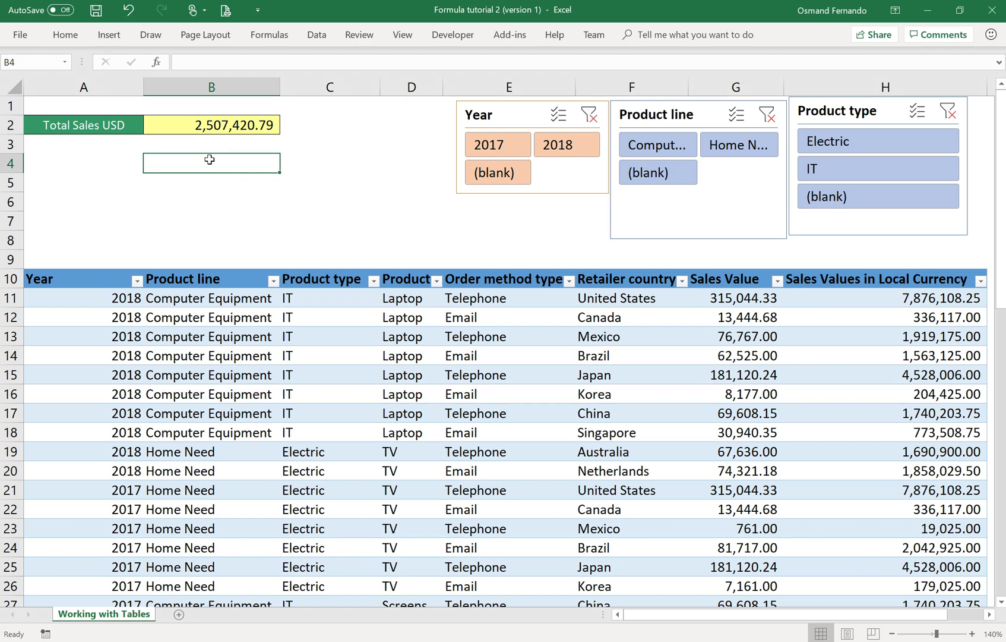
pyautogui.write('=')
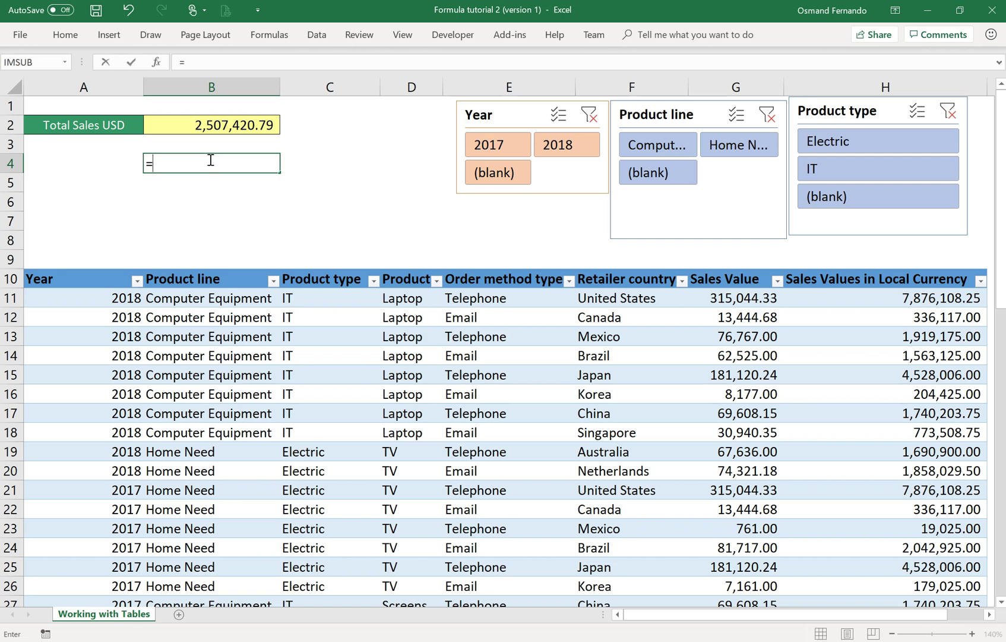
pyautogui.write('agg')
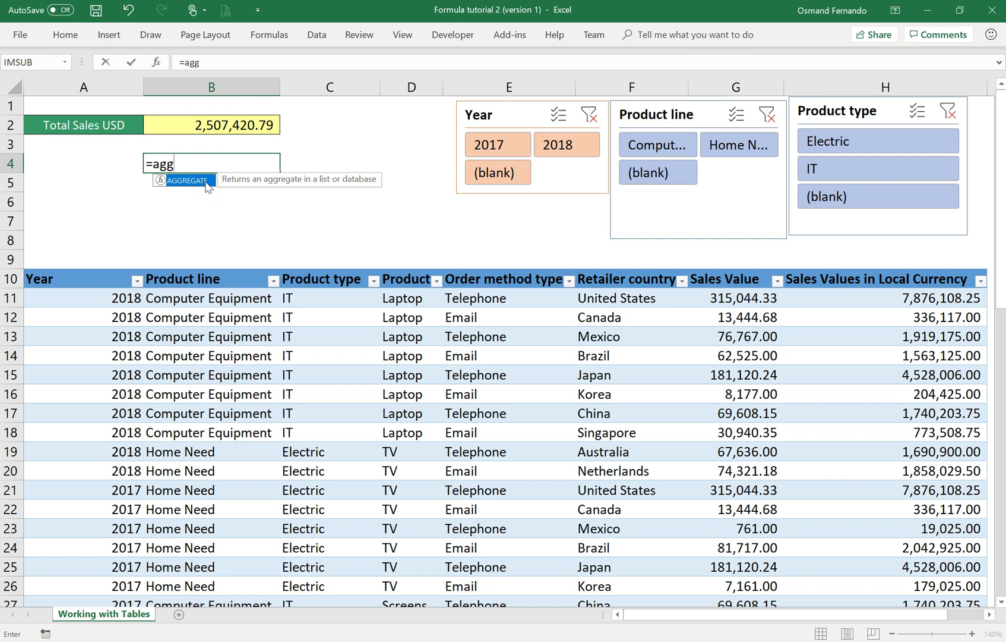
pyautogui.doubleClick(208, 186)
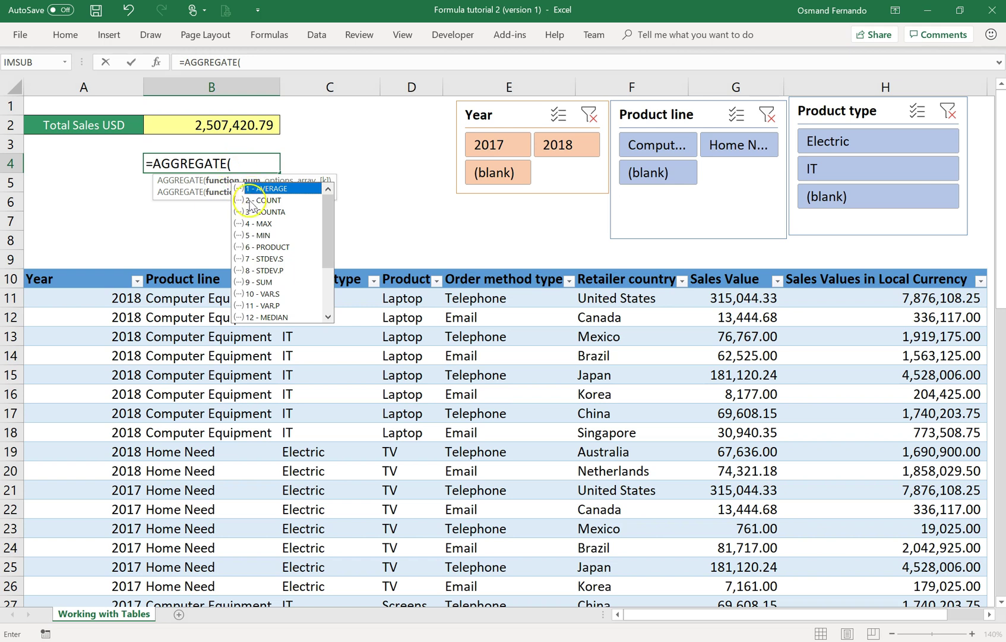
pyautogui.scroll(-3, 253, 253)
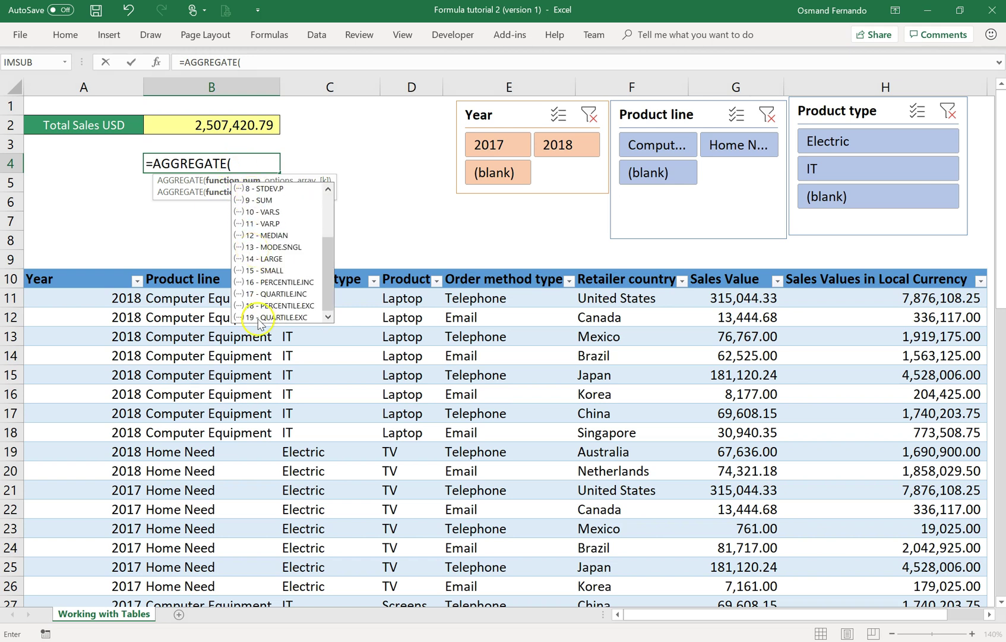
pyautogui.scroll(3, 262, 317)
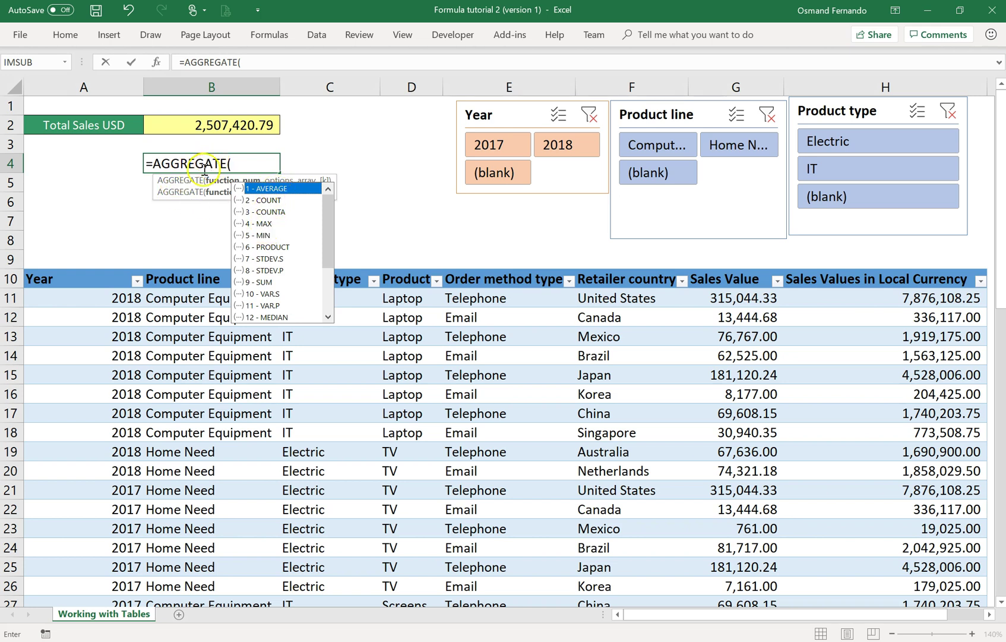
pyautogui.doubleClick(267, 284)
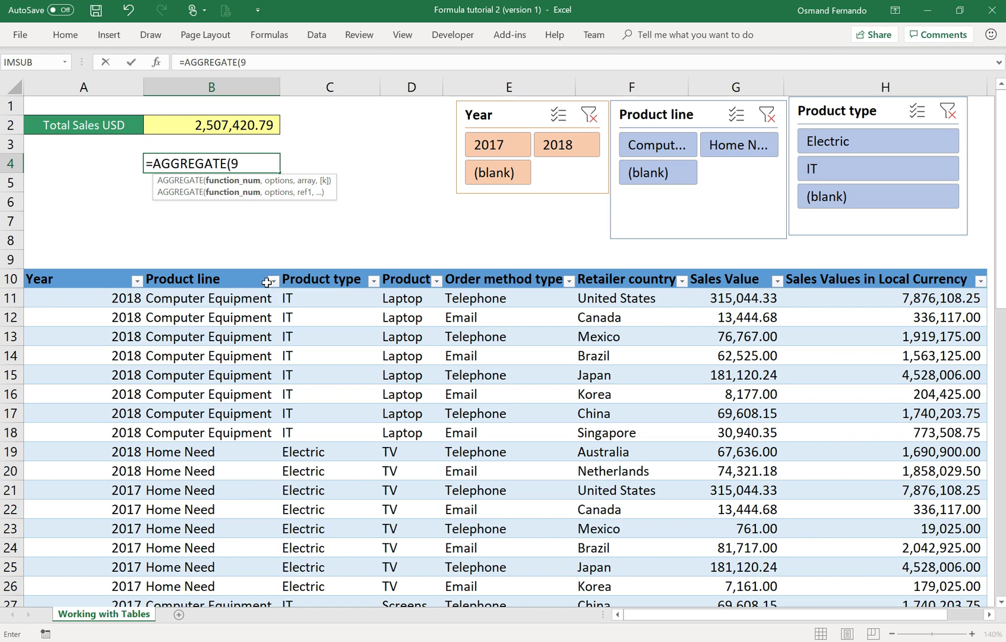
# Step: Set the AGGREGATE formula's options argument to 5 - Ignore hidden rows
pyautogui.write(',')
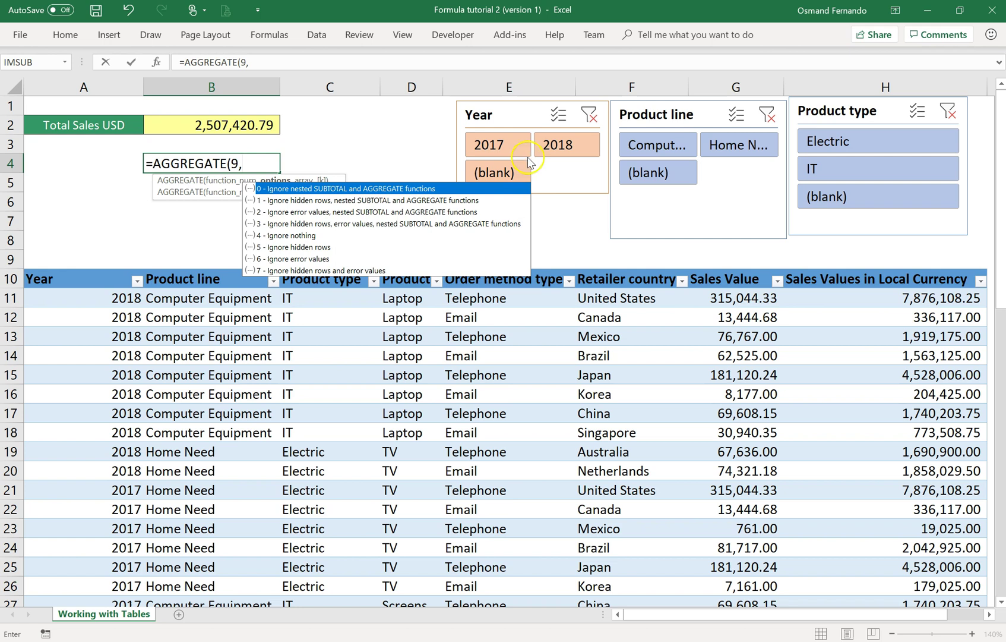
pyautogui.click(564, 162)
pyautogui.doubleClick(302, 247)
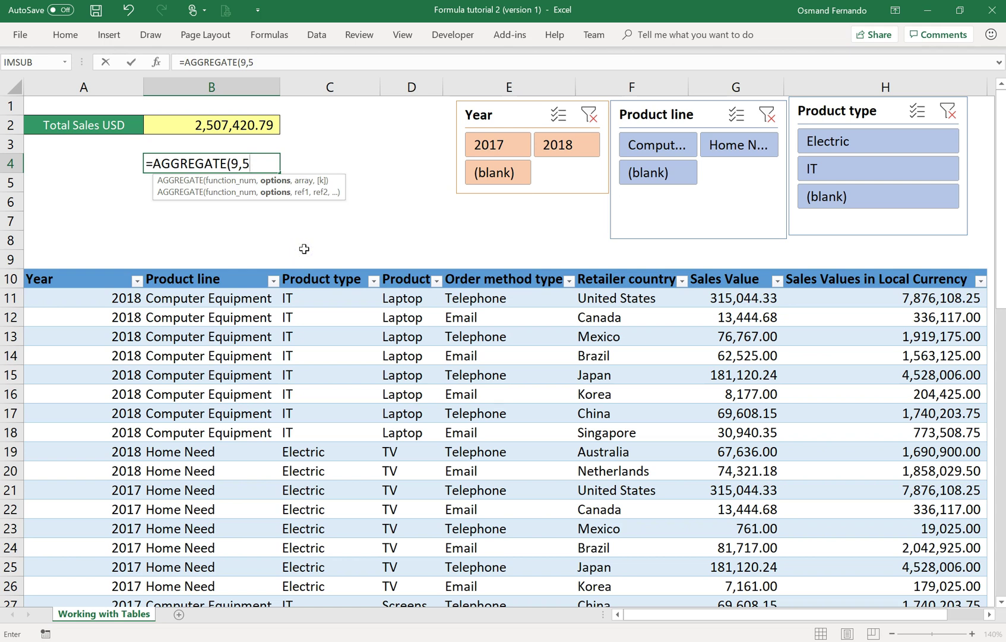
pyautogui.write(',')
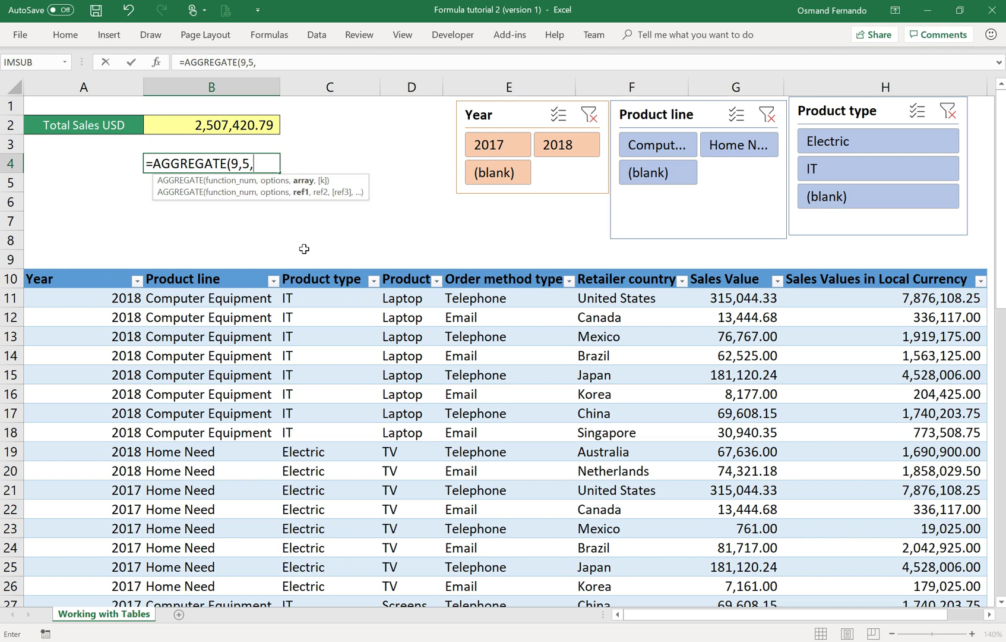
# Step: Complete the AGGREGATE formula in B4 with the structured reference Sales_Report[Sales Value]
pyautogui.write('[')
pyautogui.press('BackSpace')
pyautogui.write('sa')
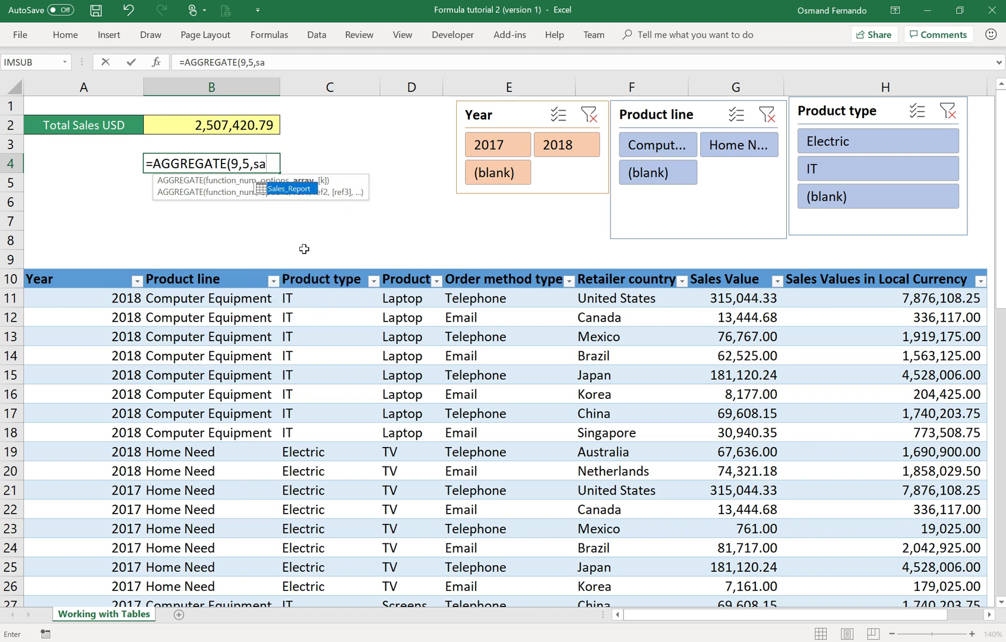
pyautogui.doubleClick(308, 190)
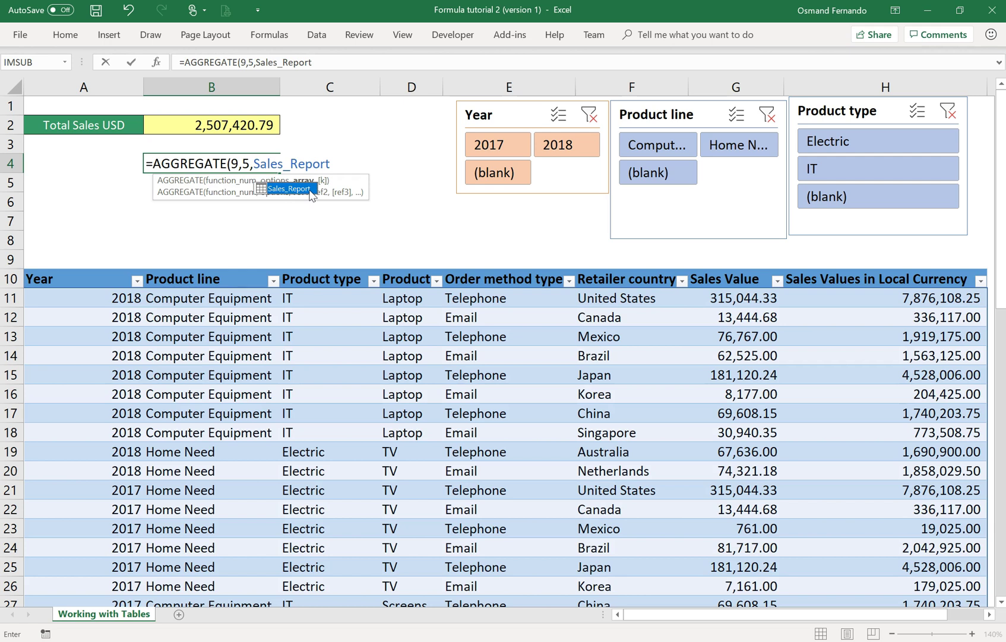
pyautogui.write('[')
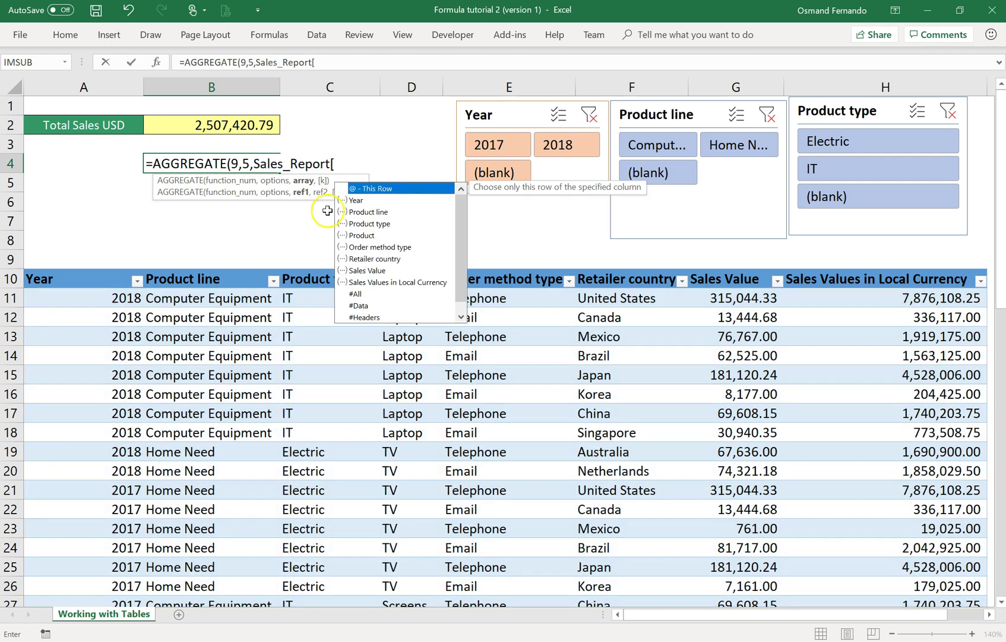
pyautogui.doubleClick(362, 269)
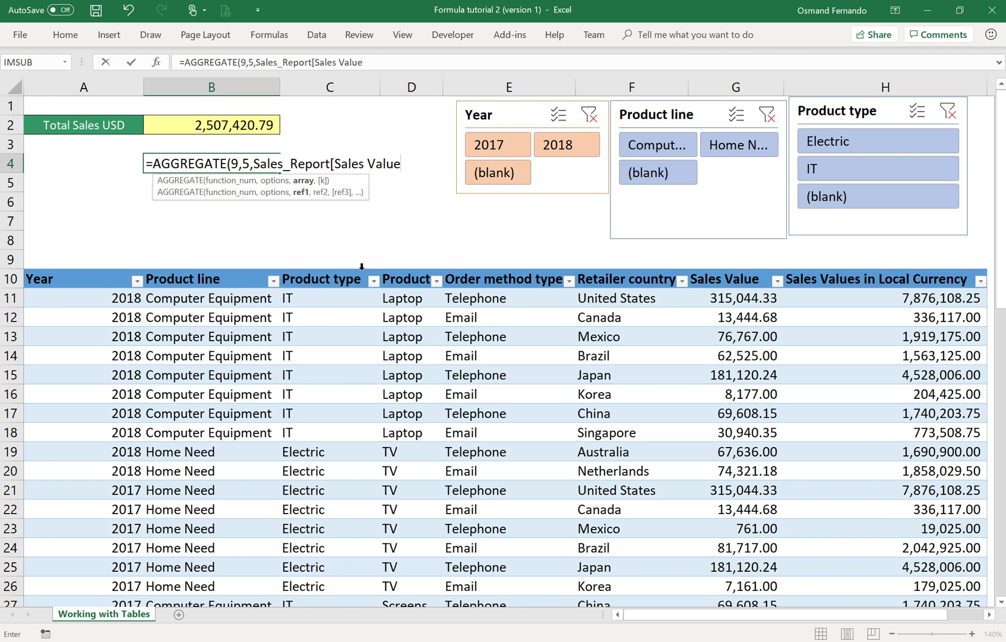
pyautogui.write(']')
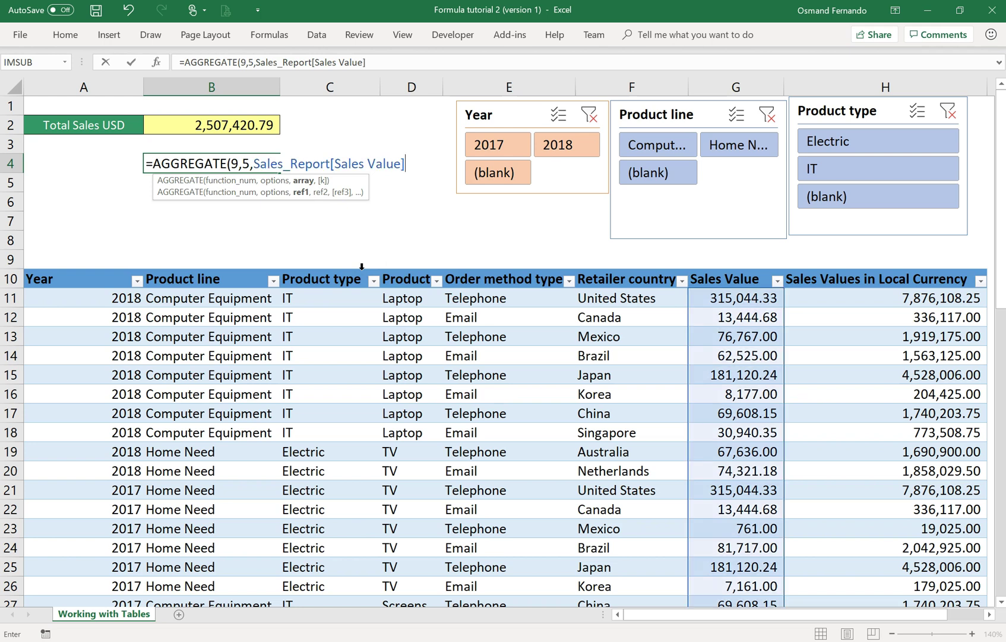
pyautogui.write(')')
pyautogui.press('Return')
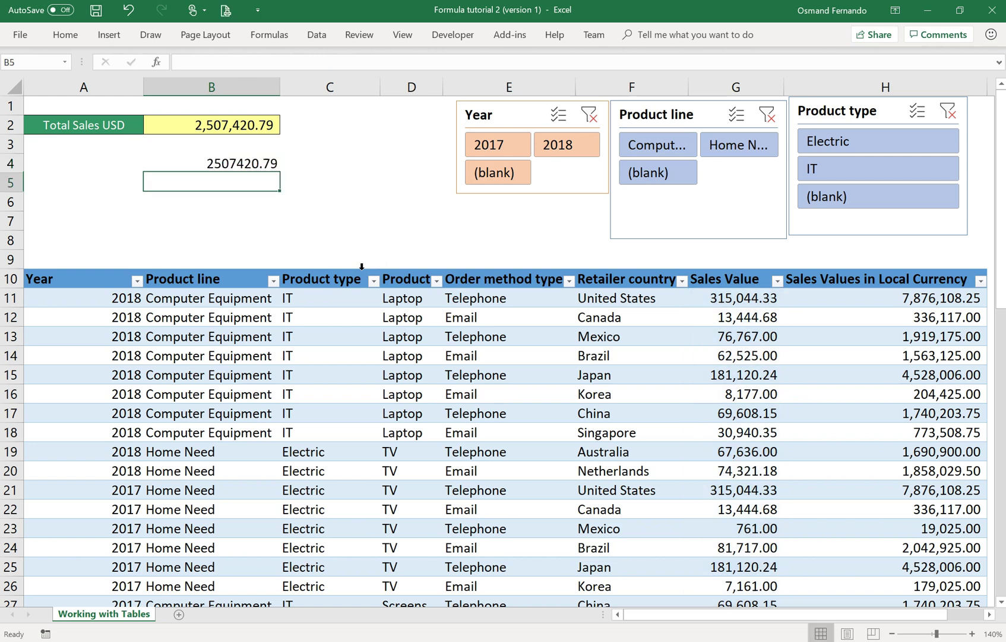
# Step: Apply the comma style number format to the AGGREGATE result in cell B4
pyautogui.press('Up')
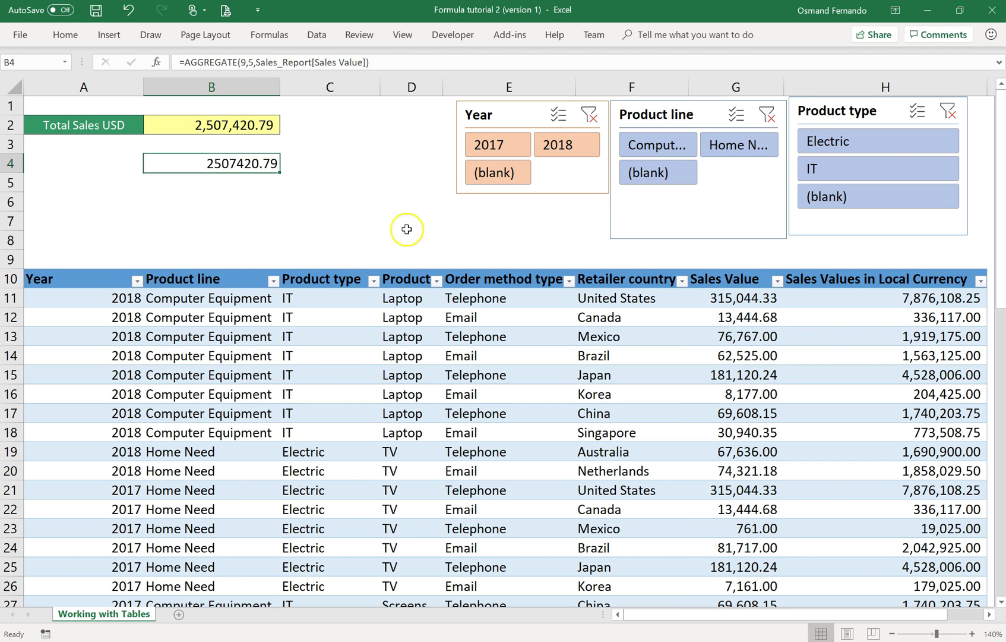
pyautogui.click(65, 39)
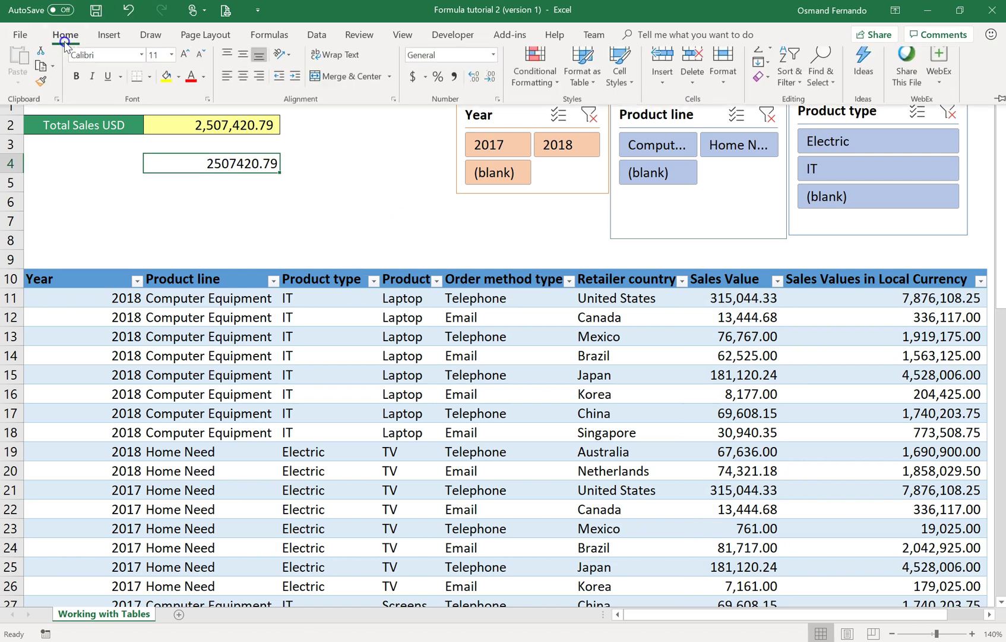
pyautogui.click(454, 84)
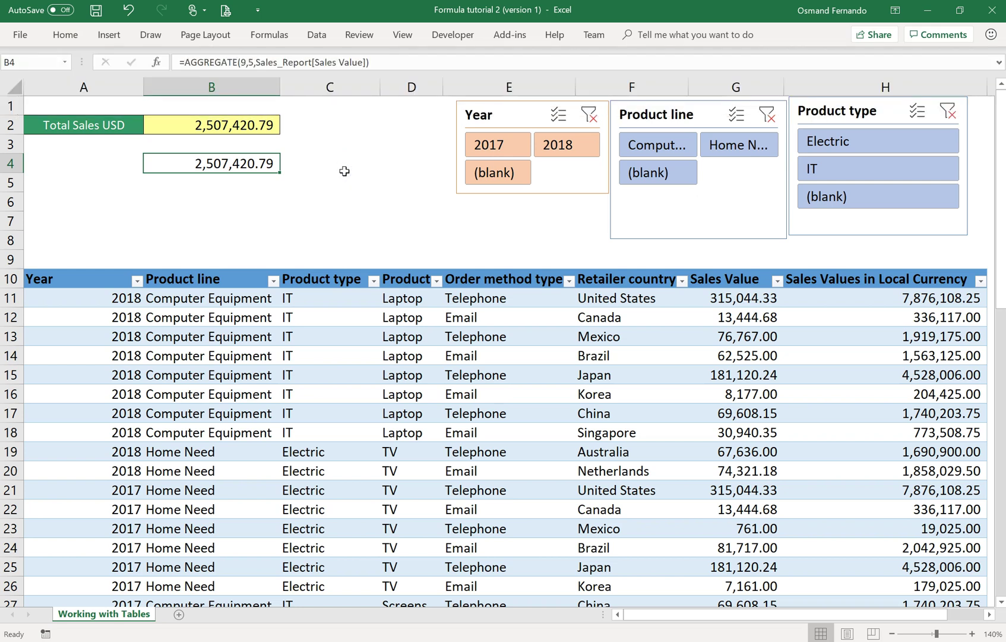
# Step: Filter the table to year 2017, Computer Equipment and IT with multi-select enabled, and compare cell B4 with the table's filtered total
pyautogui.click(498, 150)
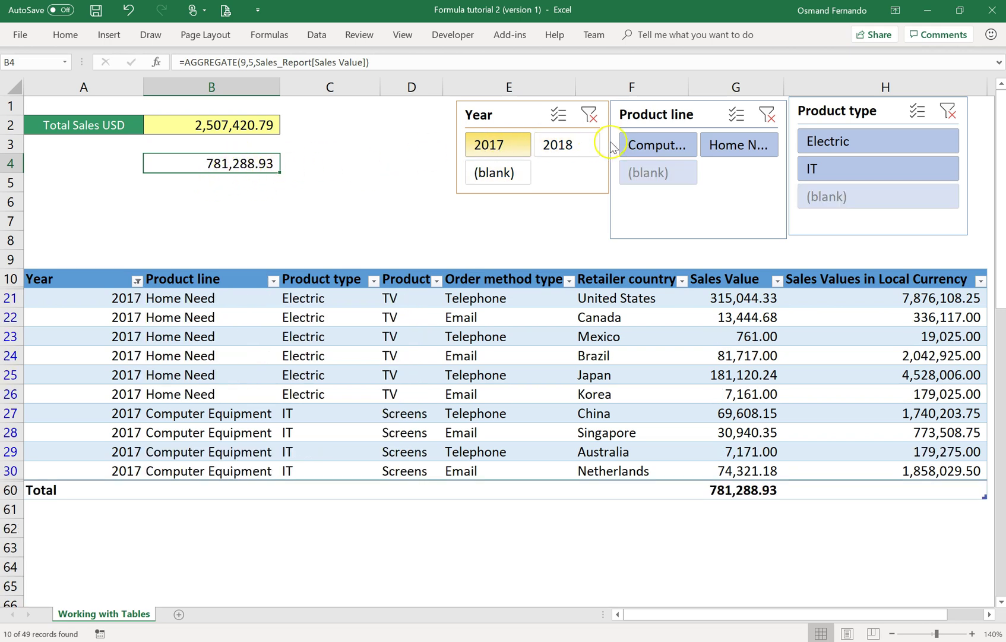
pyautogui.click(656, 145)
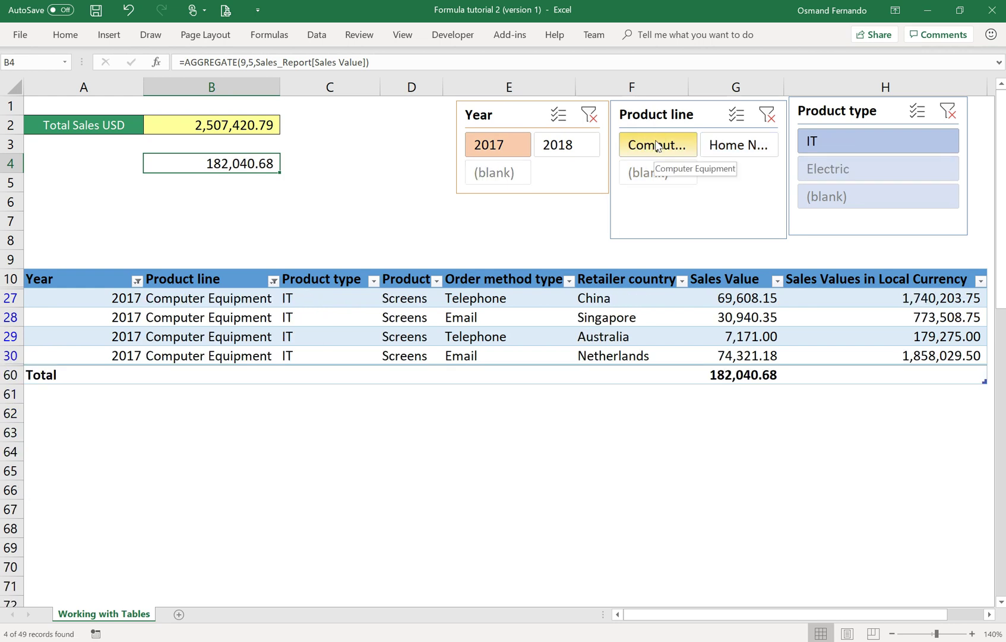
pyautogui.click(579, 125)
pyautogui.click(559, 116)
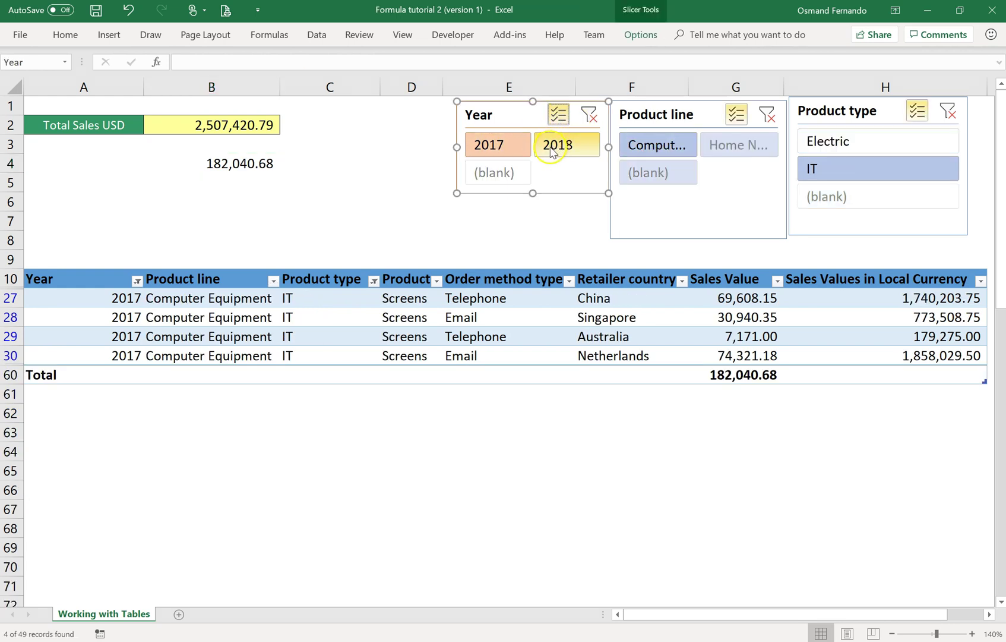
pyautogui.click(499, 175)
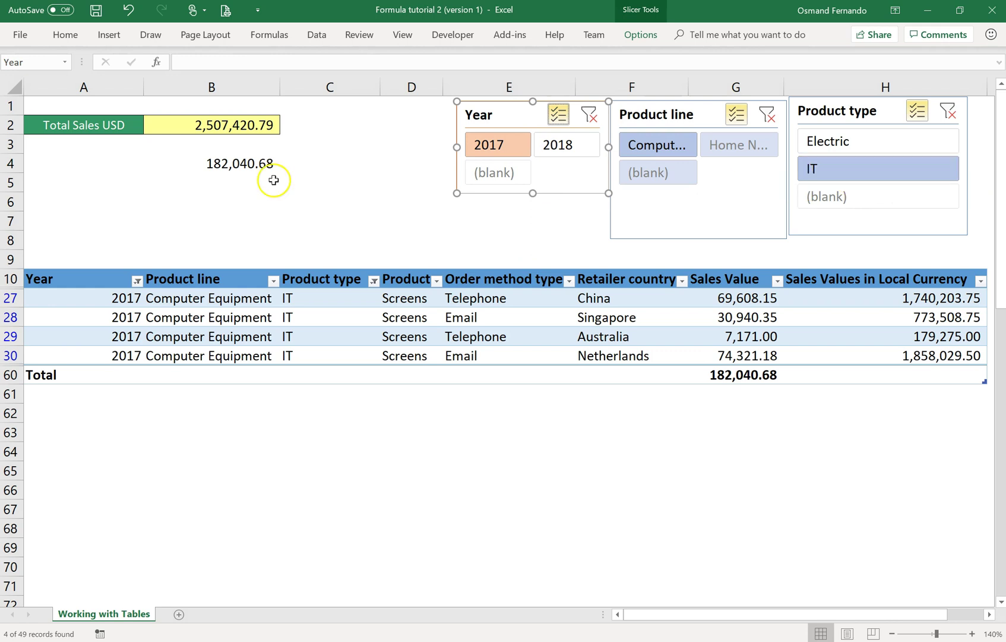
pyautogui.click(243, 164)
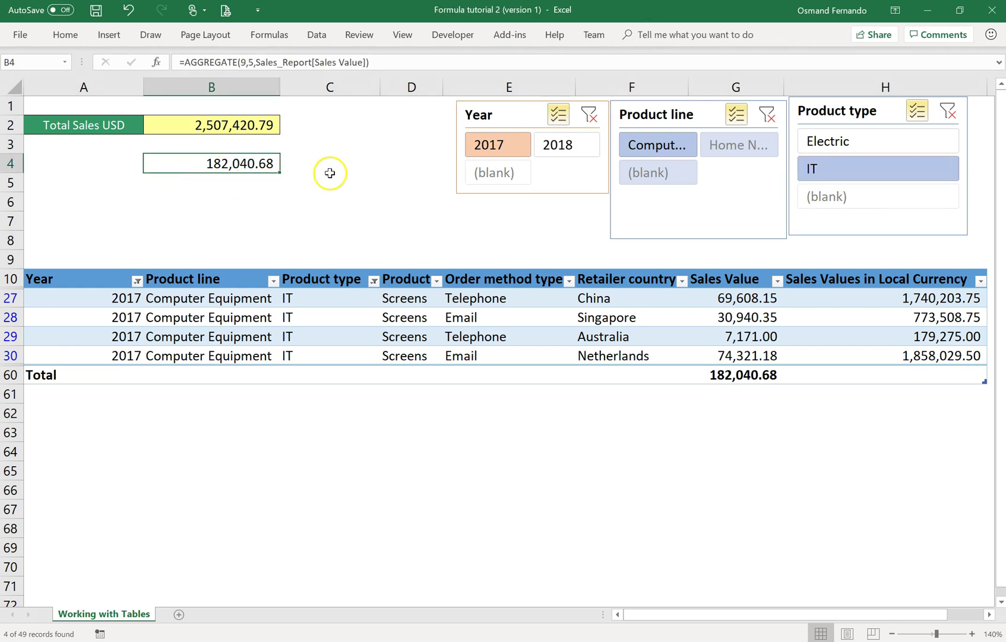